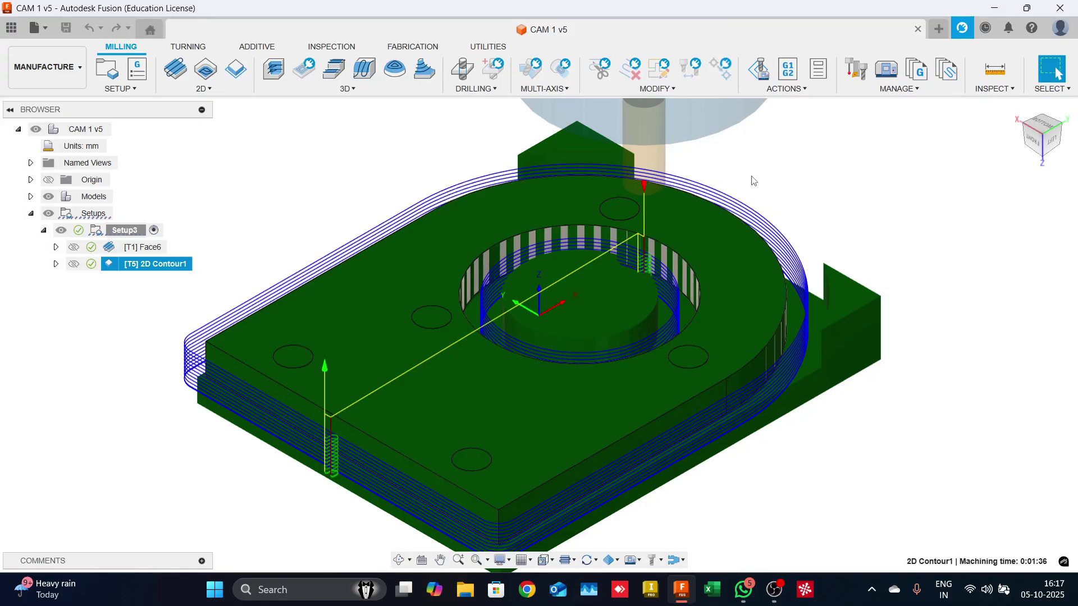
Review the existing Face6 and 2D Contour1 toolpaths on the flange plate.
click(143, 247)
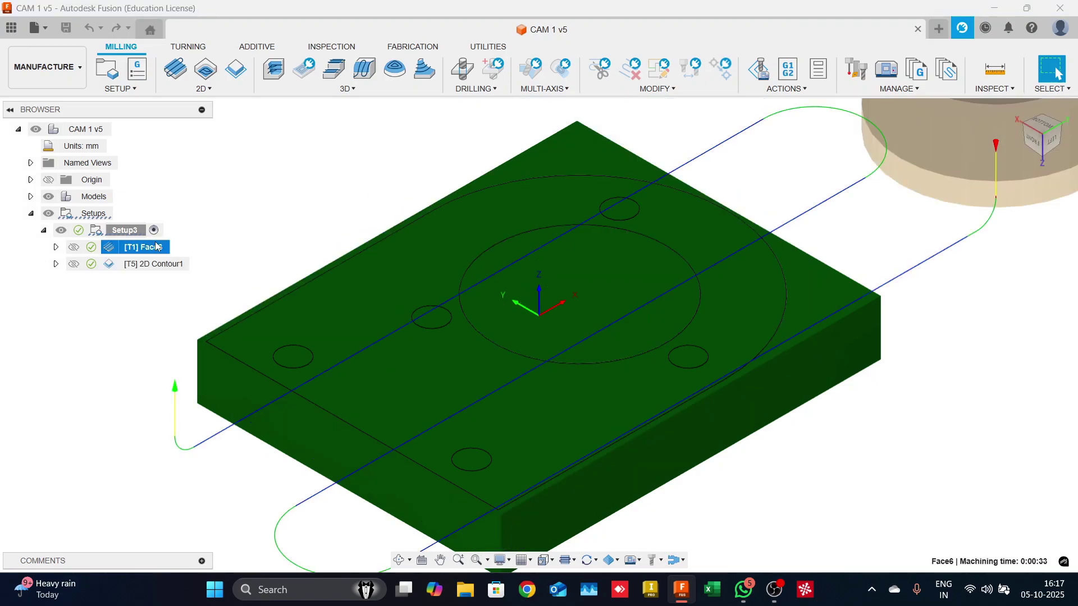
click(160, 262)
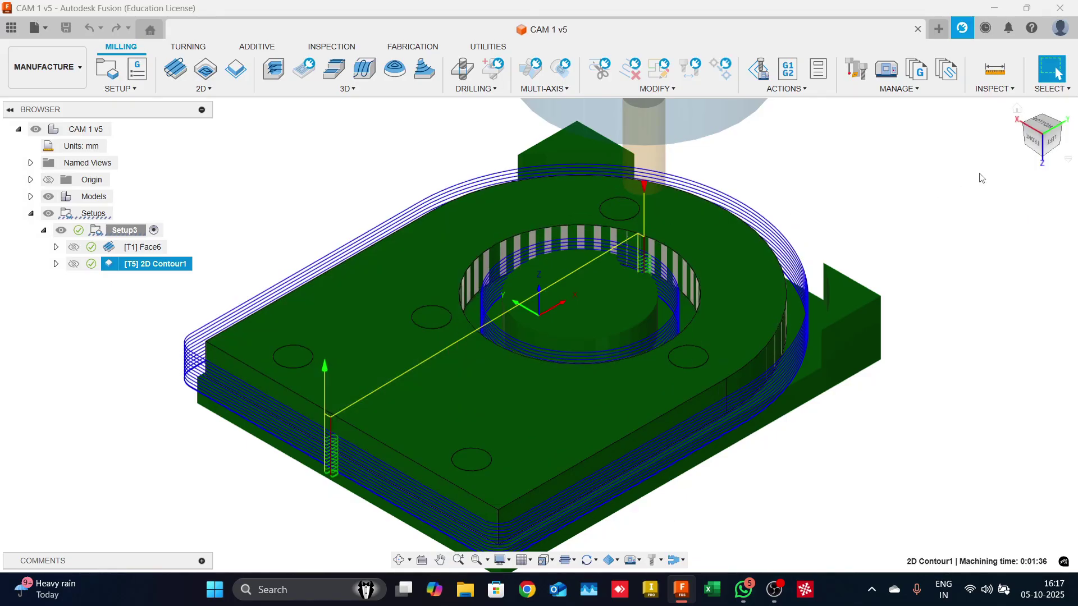
click(928, 224)
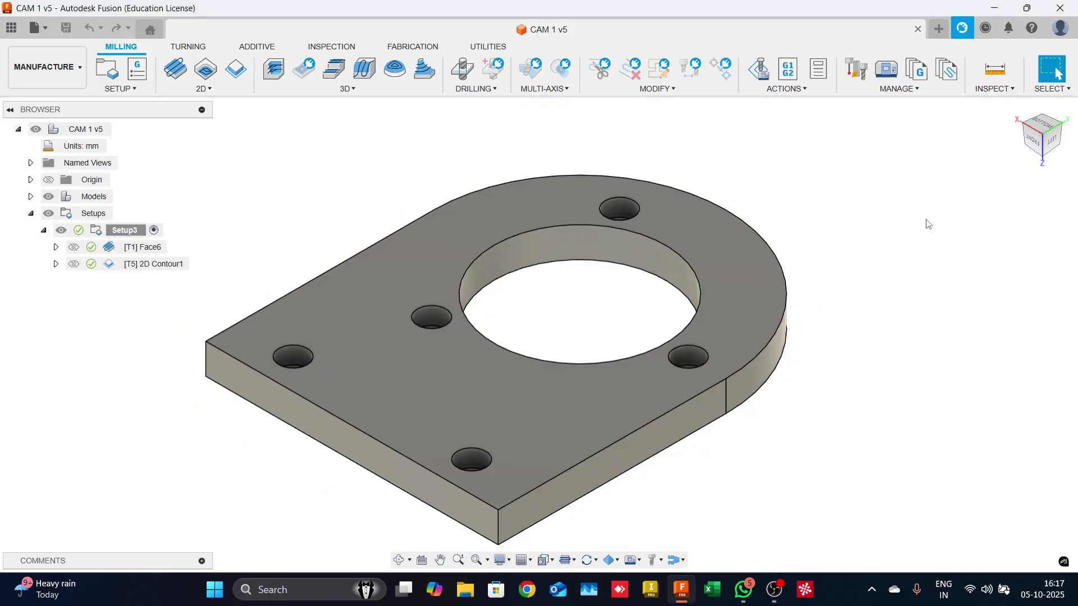
shift+middle_drag(593, 310, 211, 280)
click(181, 266)
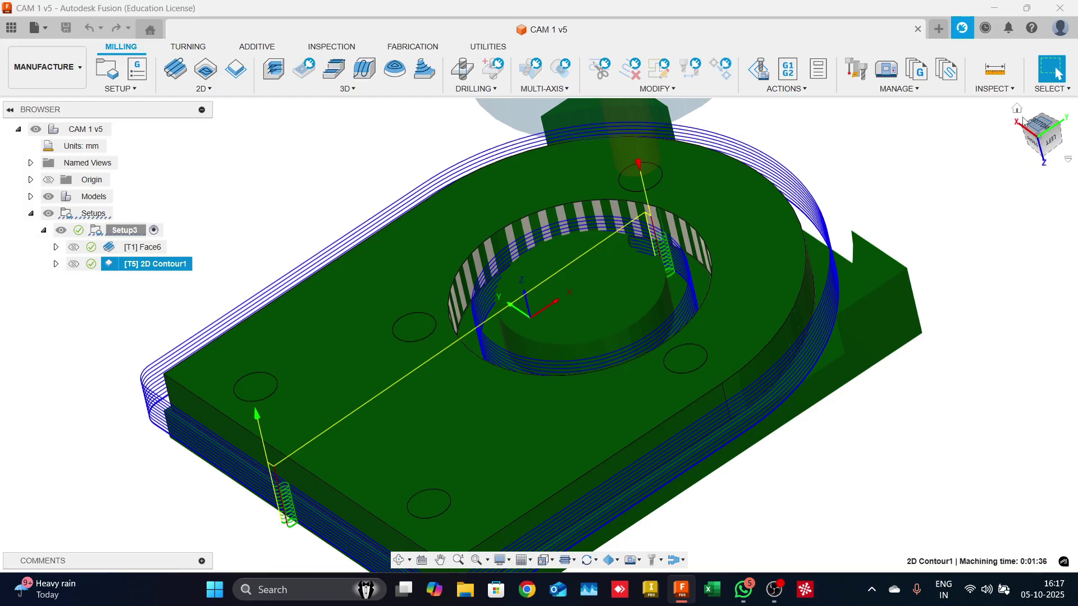
Create a Drill operation using the 1/8-inch #0 Center Drill from the inch hole-making library.
click(465, 74)
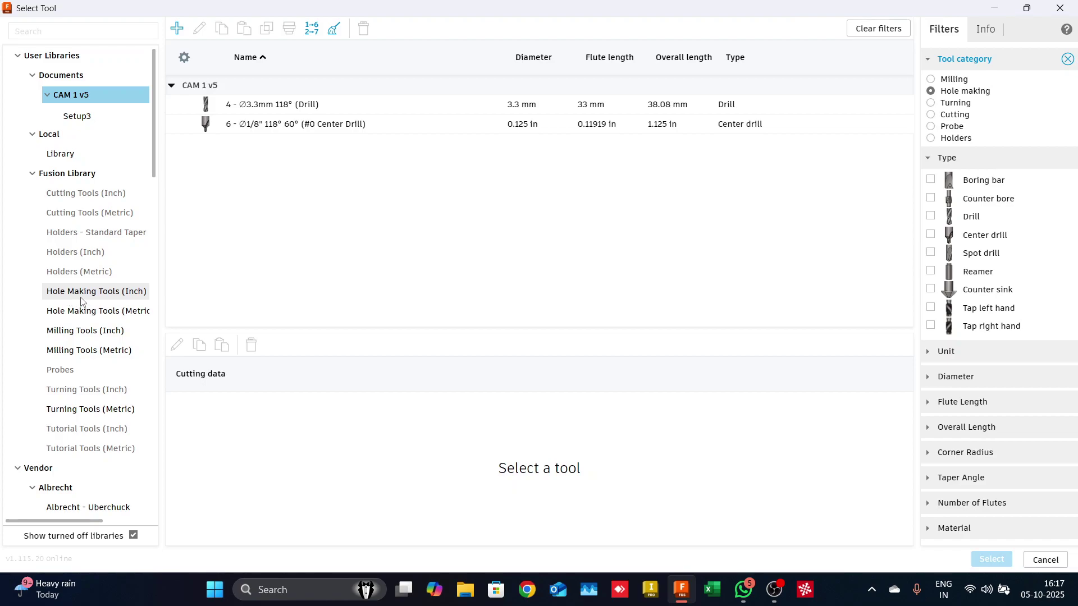
click(83, 297)
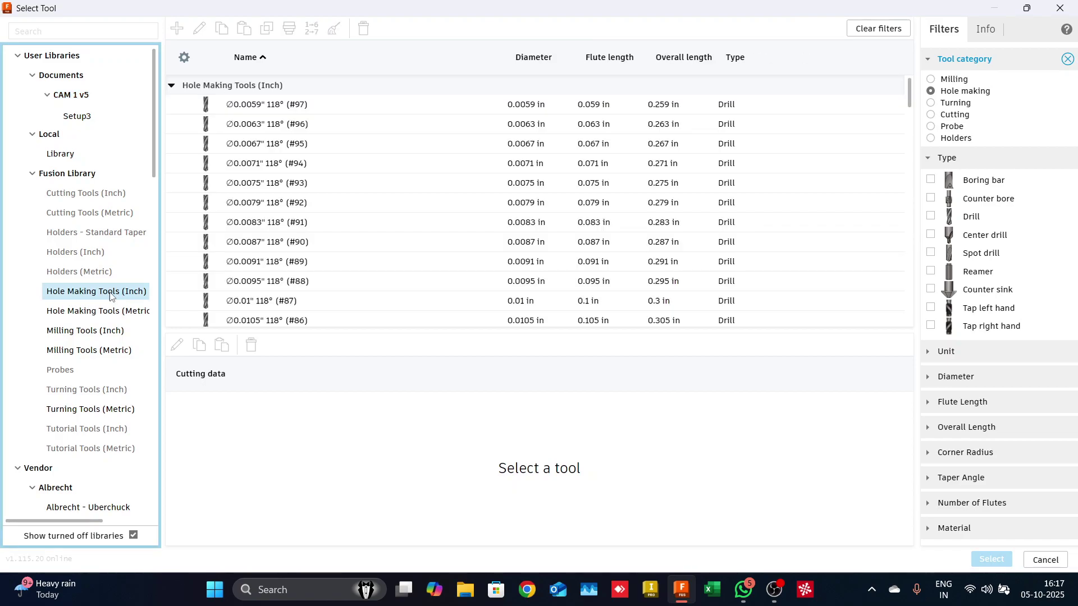
click(930, 235)
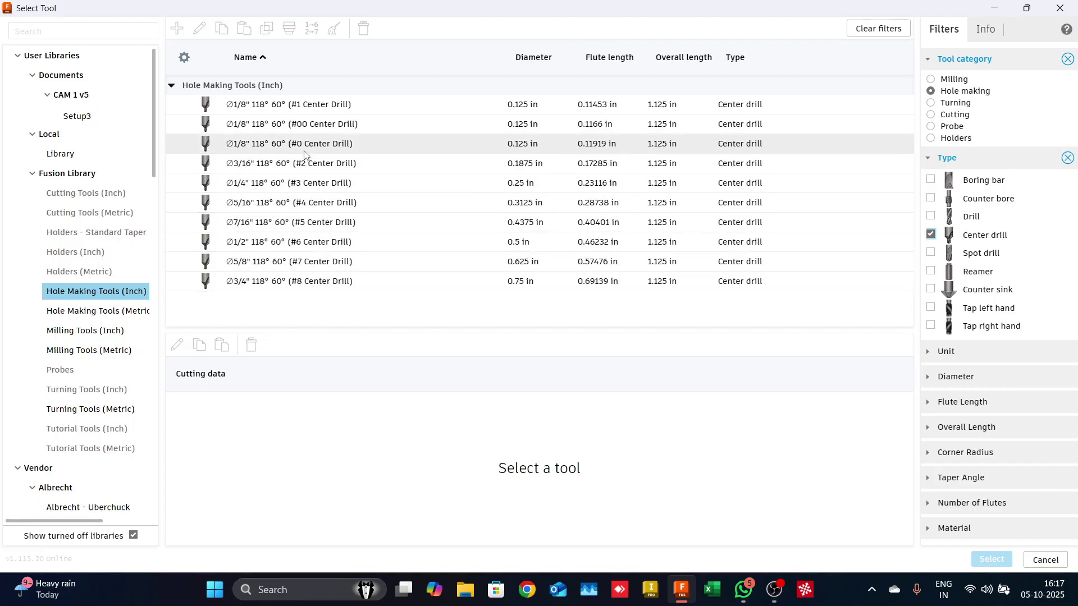
click(238, 149)
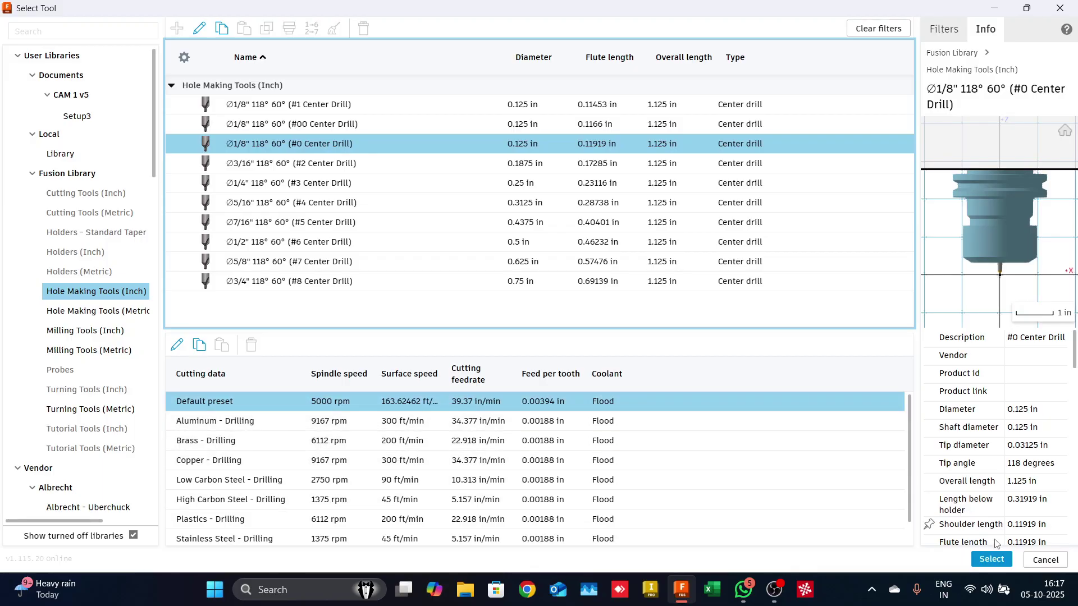
click(991, 559)
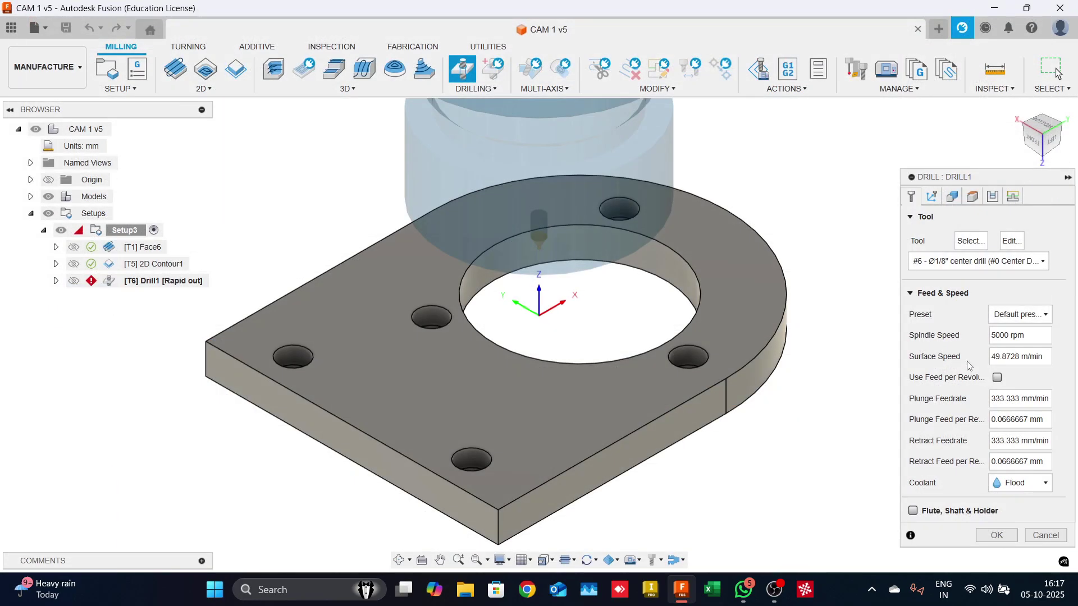
Select the top hole's face and enable Select Same Diameter to include all five small holes.
click(953, 198)
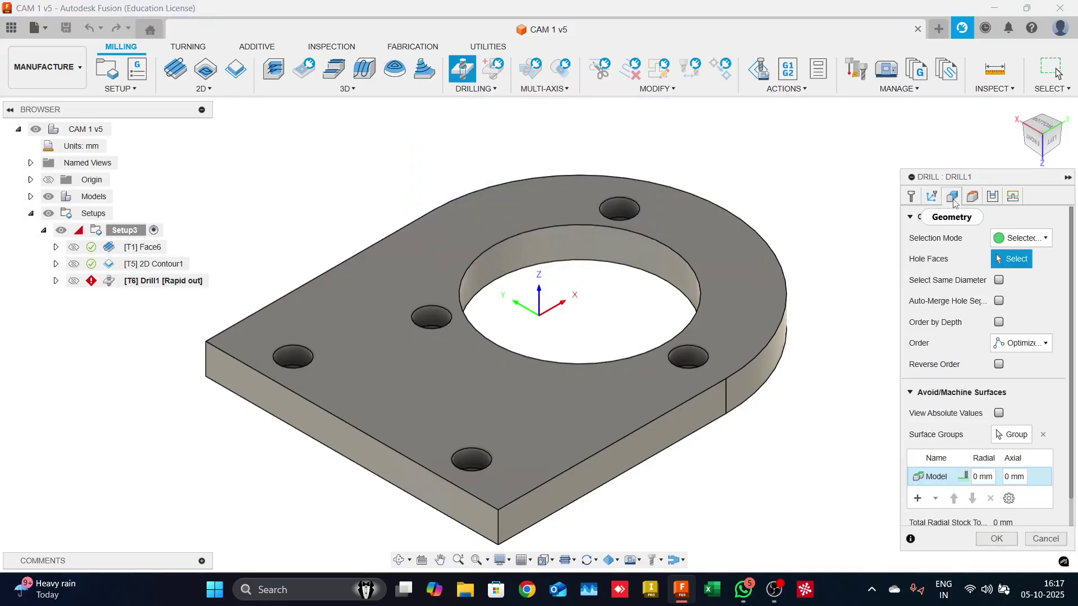
shift+middle_drag(572, 289, 575, 303)
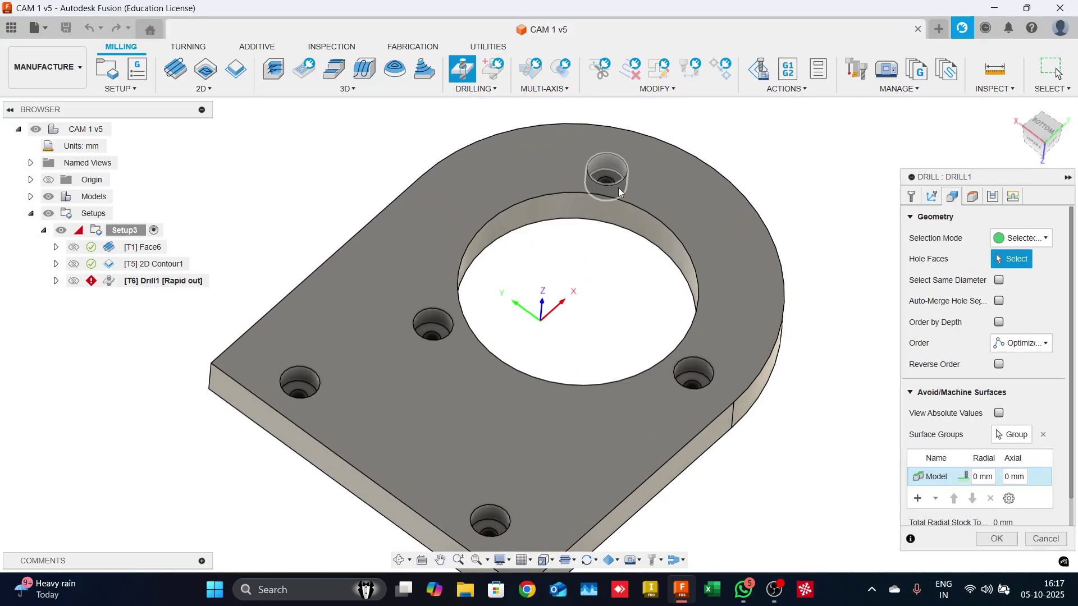
scroll(615, 168, up, 3)
click(612, 157)
scroll(611, 157, down, 2)
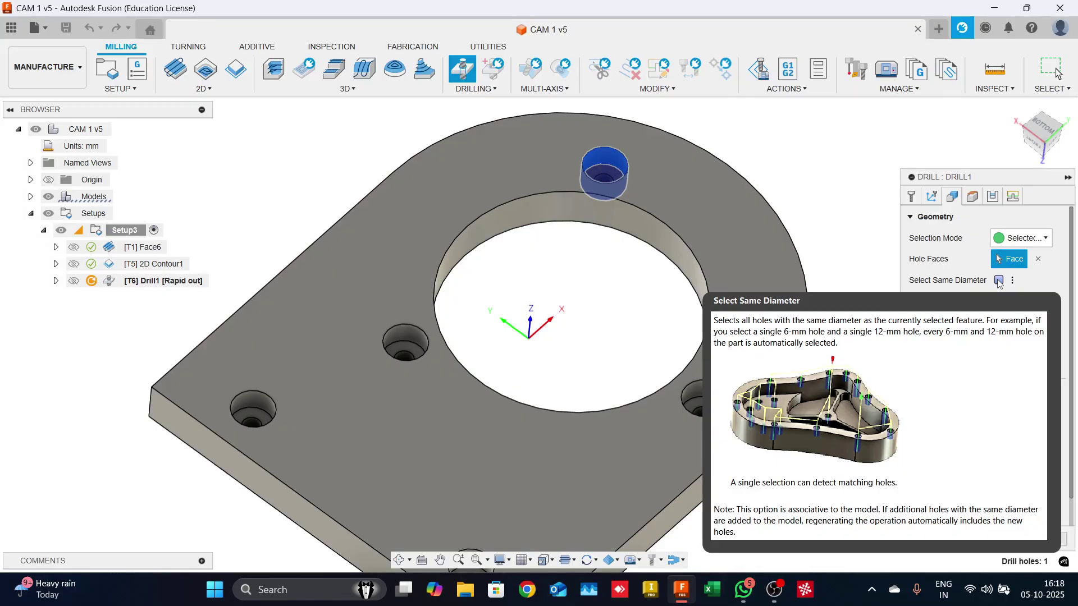
click(999, 280)
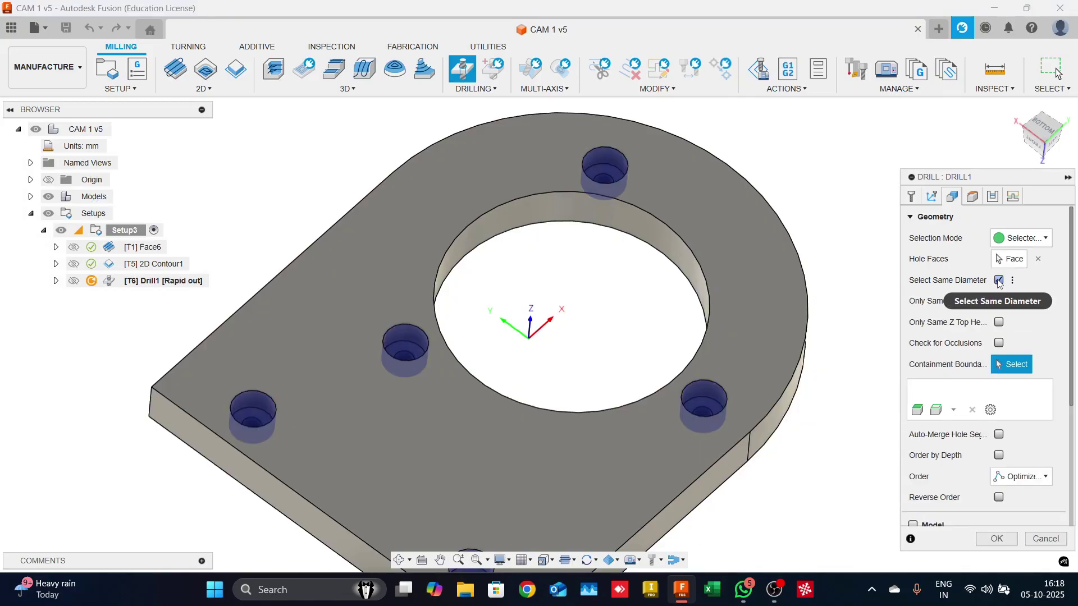
shift+middle_drag(583, 362, 556, 339)
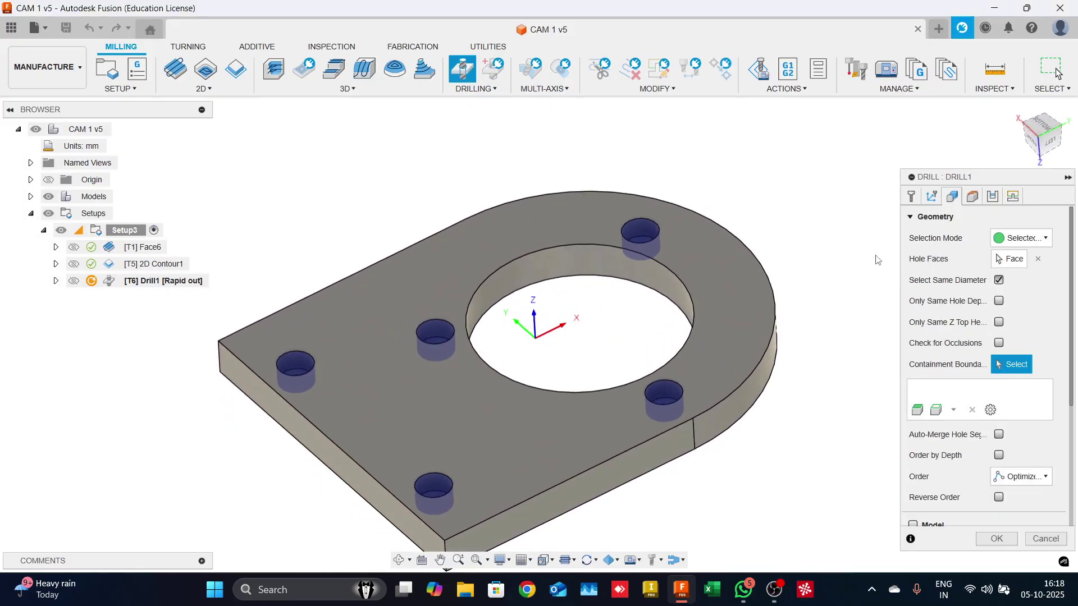
middle_drag(868, 239, 790, 231)
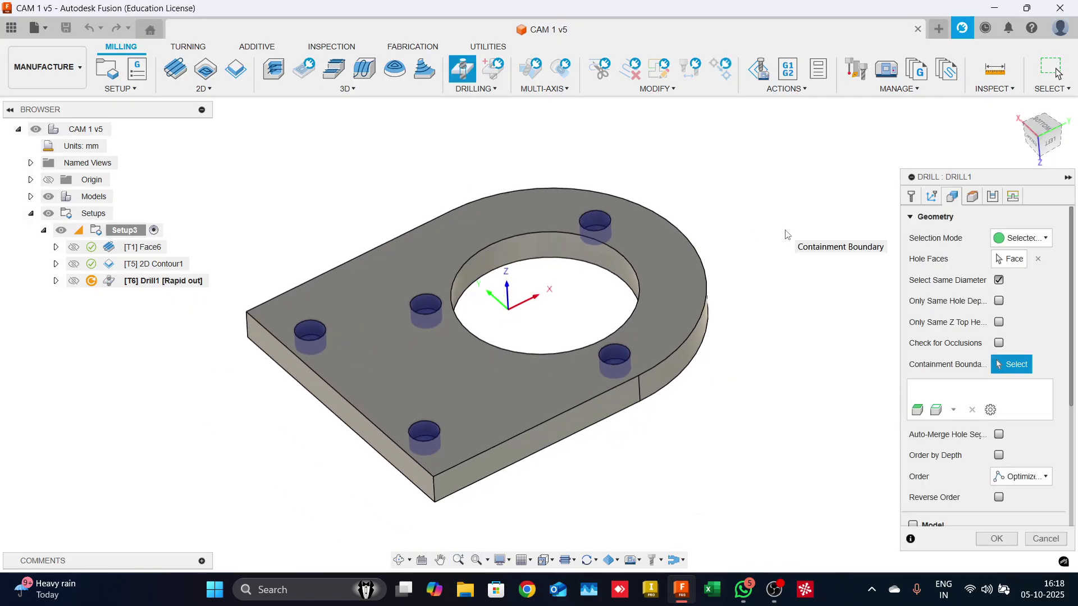
scroll(784, 233, down, 1)
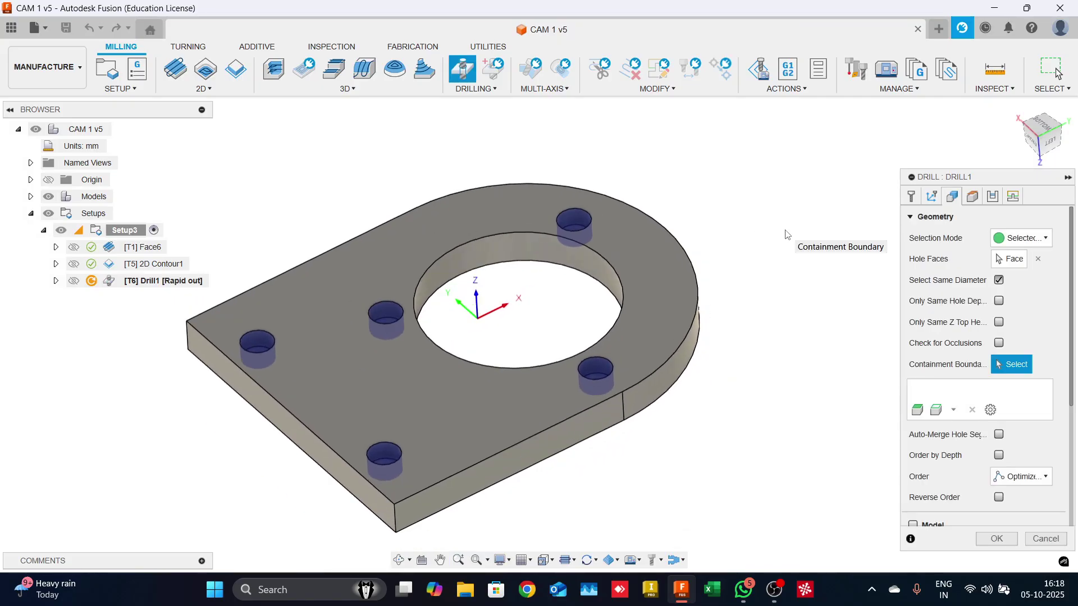
Set Drill1's bottom height reference to Hole top with a -3 mm offset.
click(973, 197)
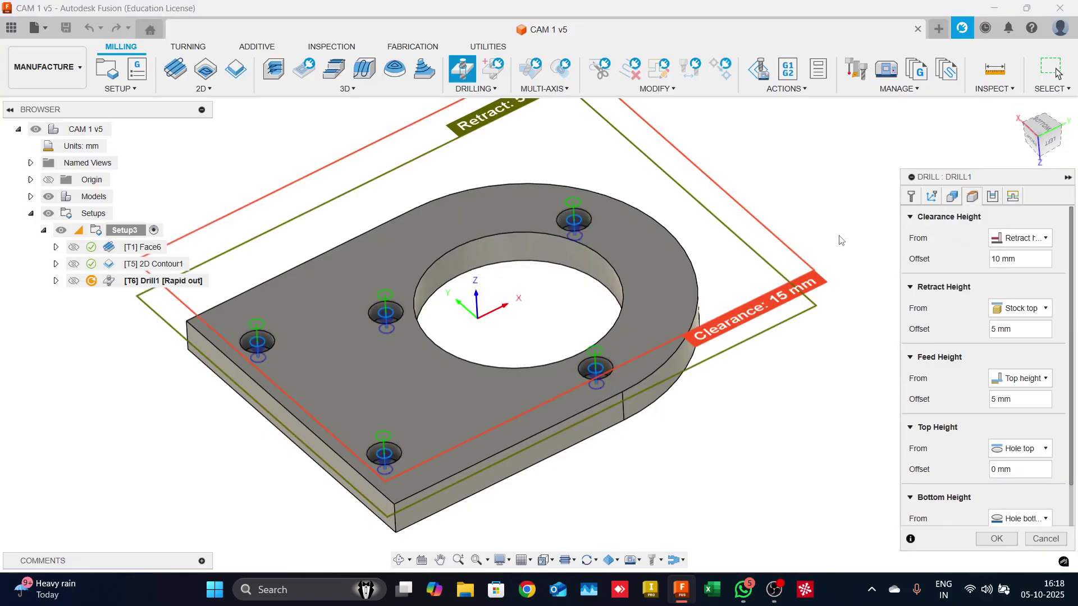
click(1047, 138)
scroll(584, 315, up, 5)
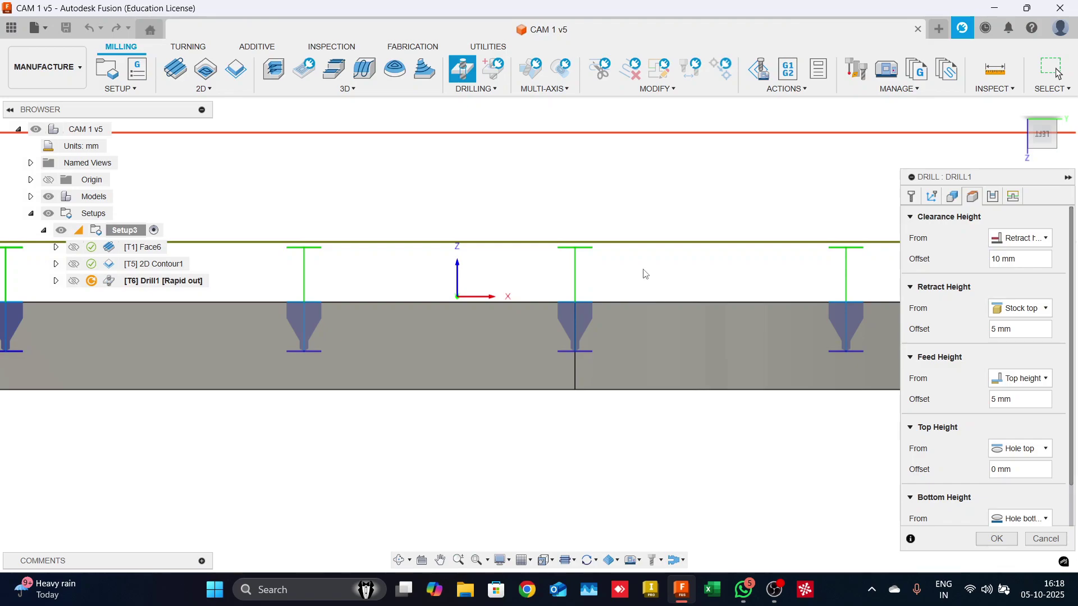
shift+middle_drag(645, 279, 650, 254)
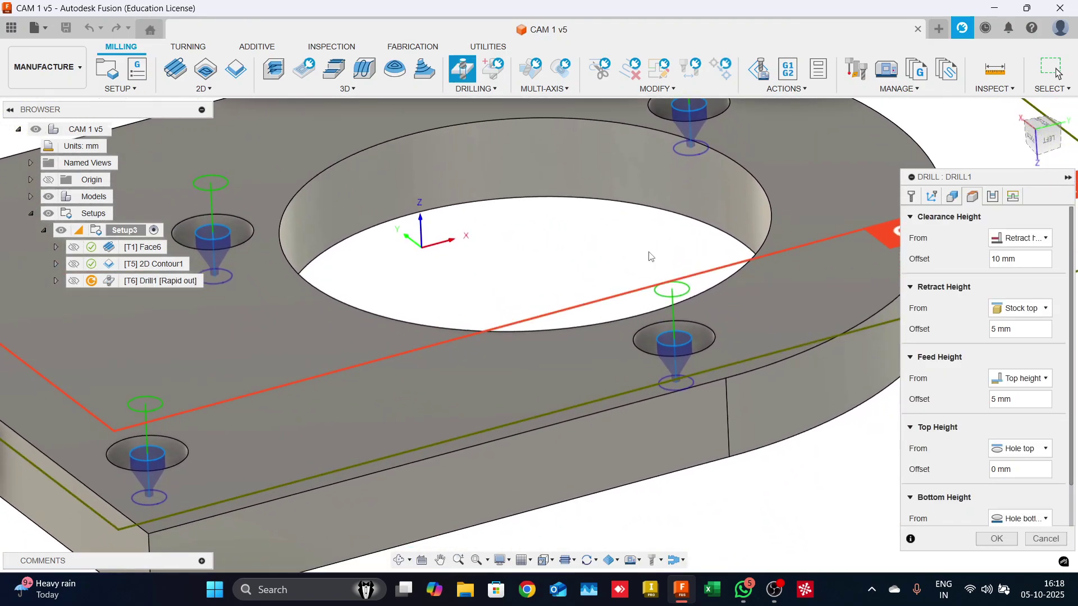
scroll(971, 441, down, 2)
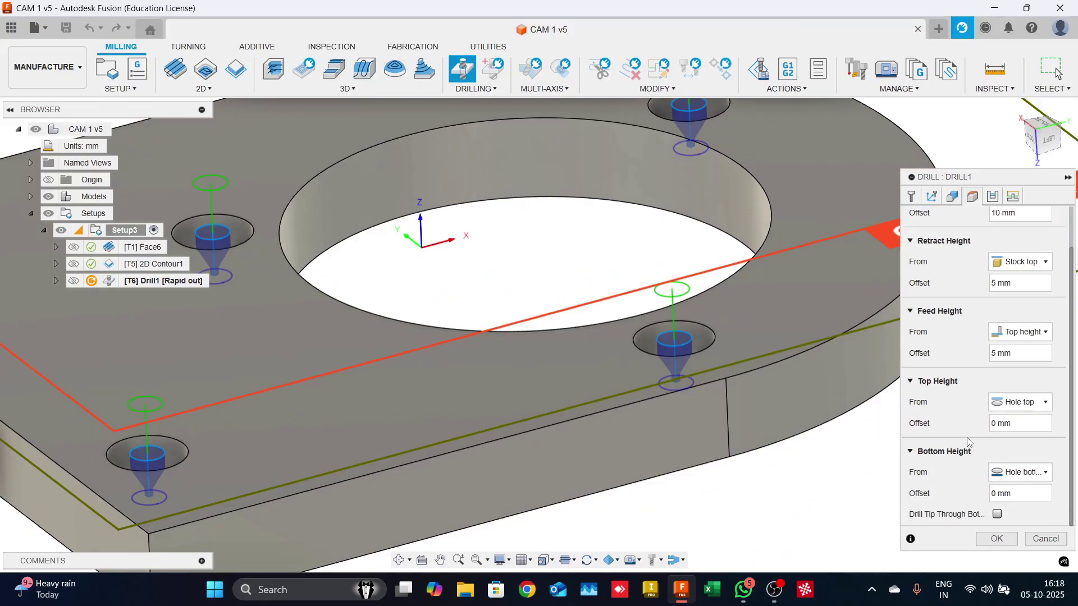
click(1021, 473)
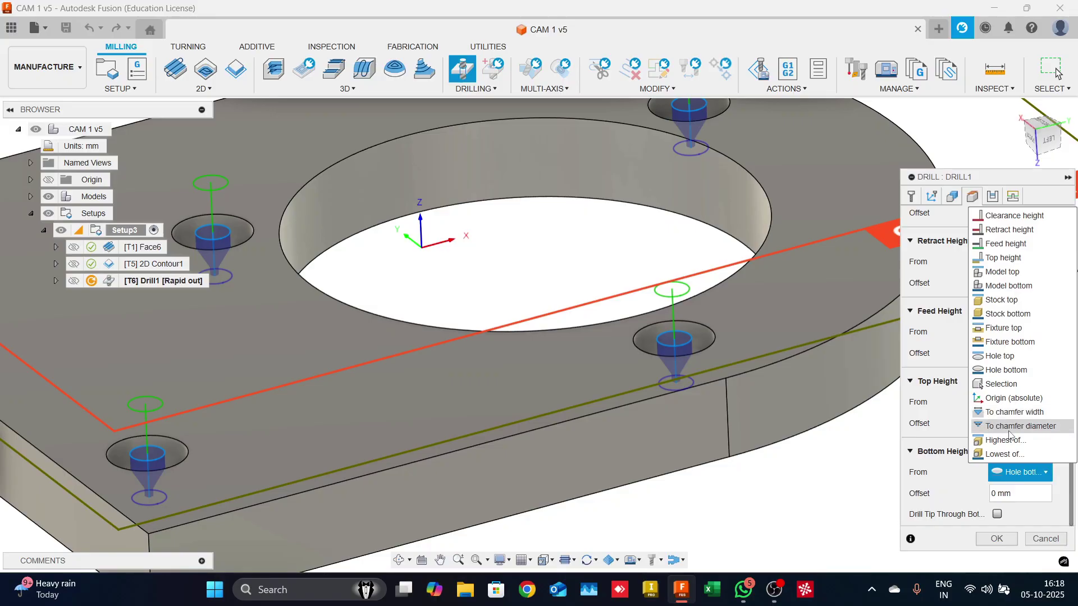
click(1000, 356)
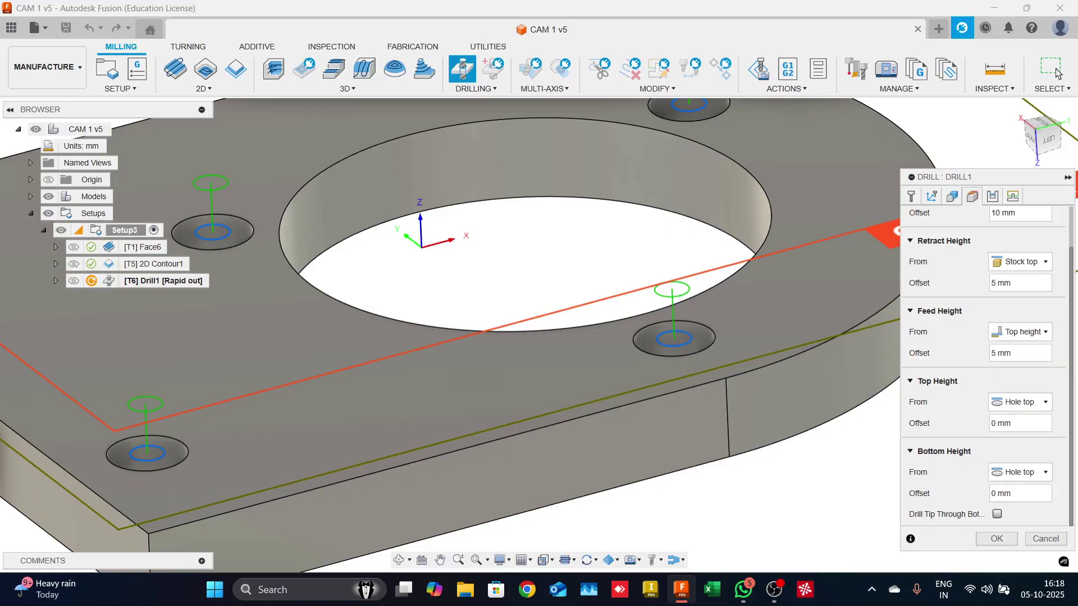
double_click(993, 494)
text(-3)
key(Return)
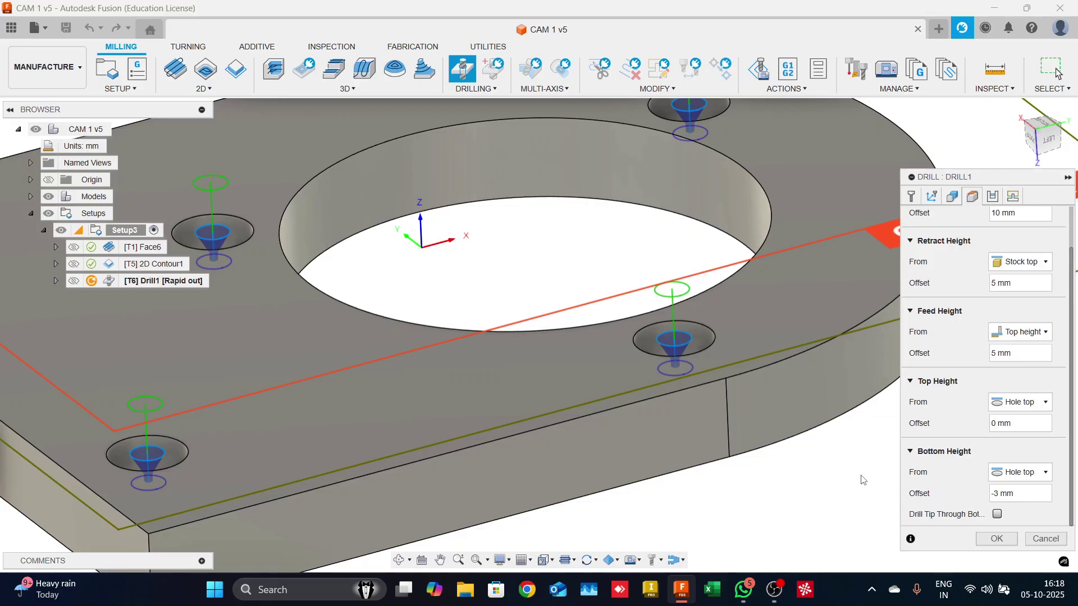
Keep the Drilling - rapid out cycle and set the plunge feedrate to 100 mm/min.
click(992, 196)
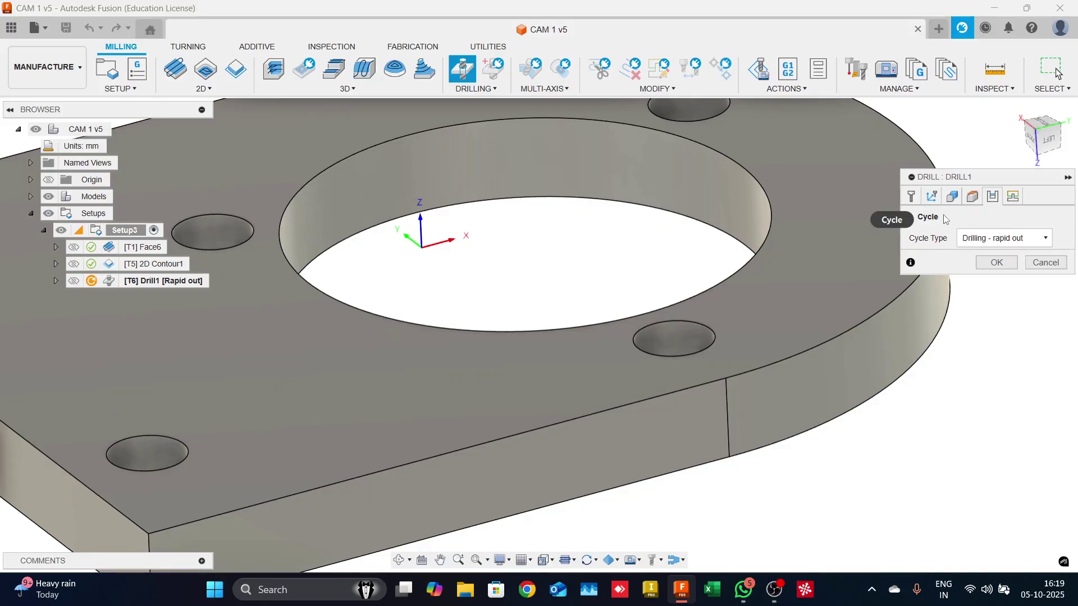
click(996, 239)
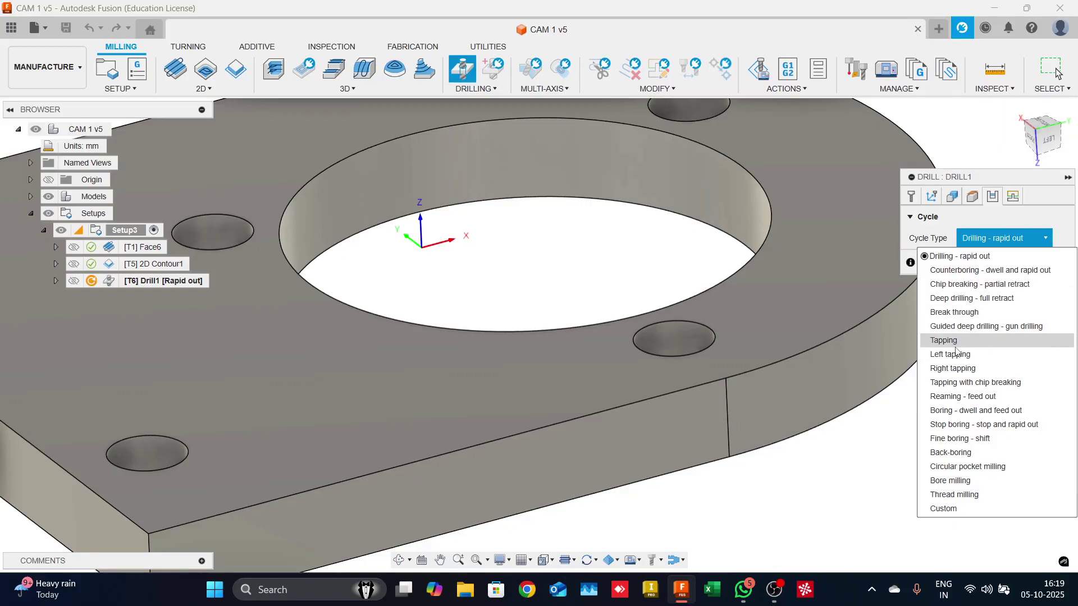
click(978, 246)
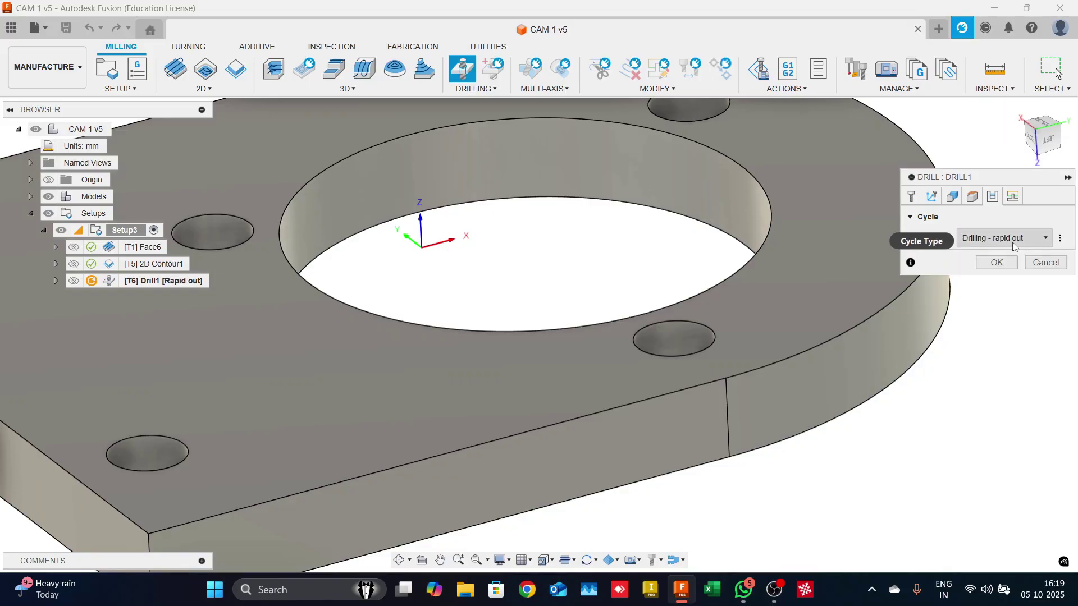
click(917, 201)
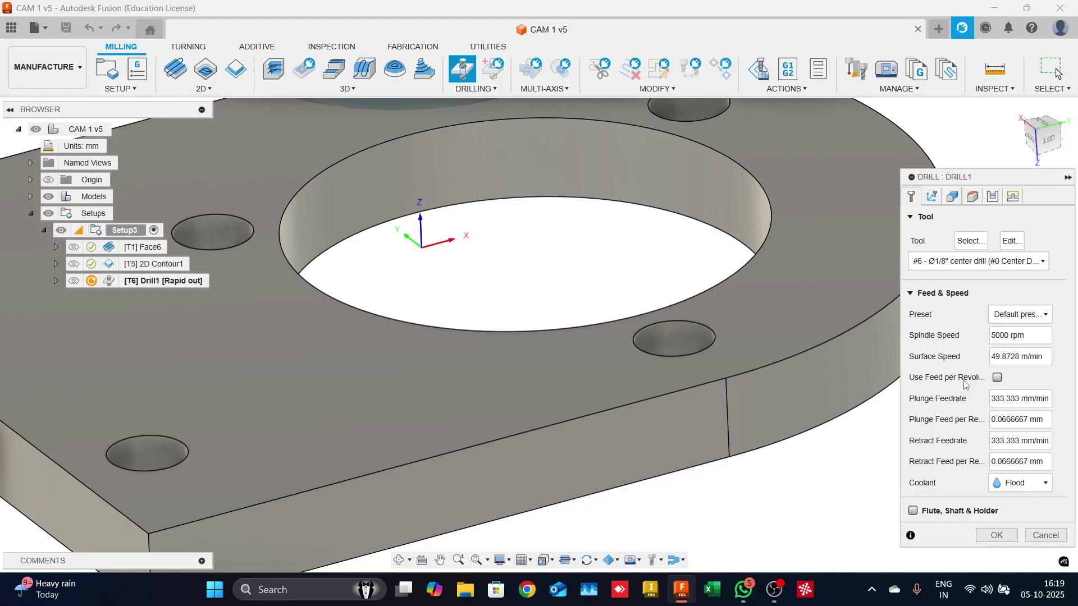
click(1005, 399)
text(100)
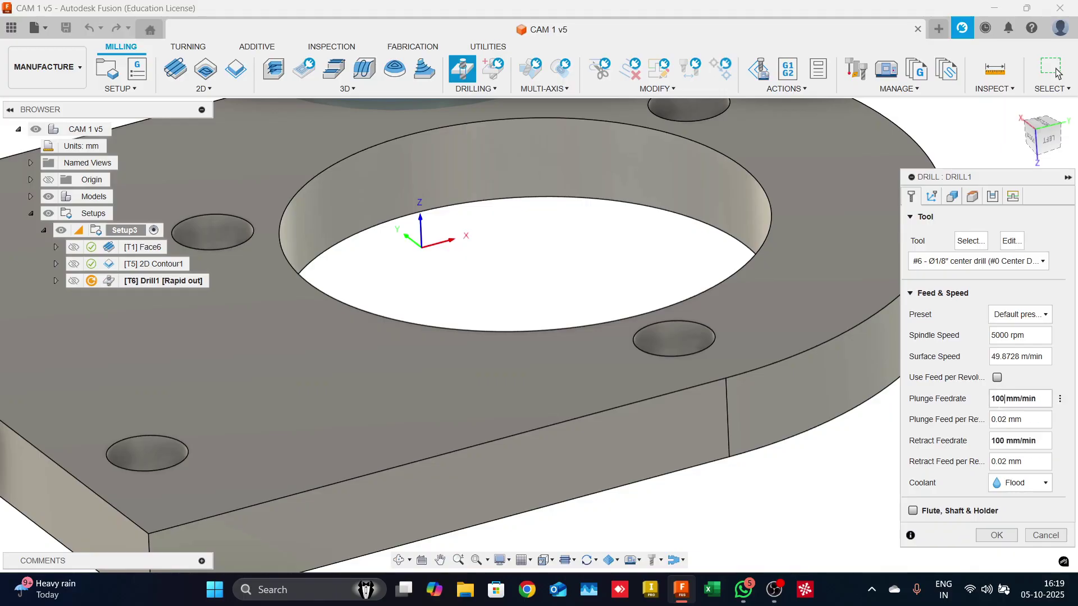
Confirm Drill1 to generate its [T6] Drill1 [Rapid out] toolpath.
click(996, 534)
scroll(786, 421, down, 3)
scroll(752, 408, up, 3)
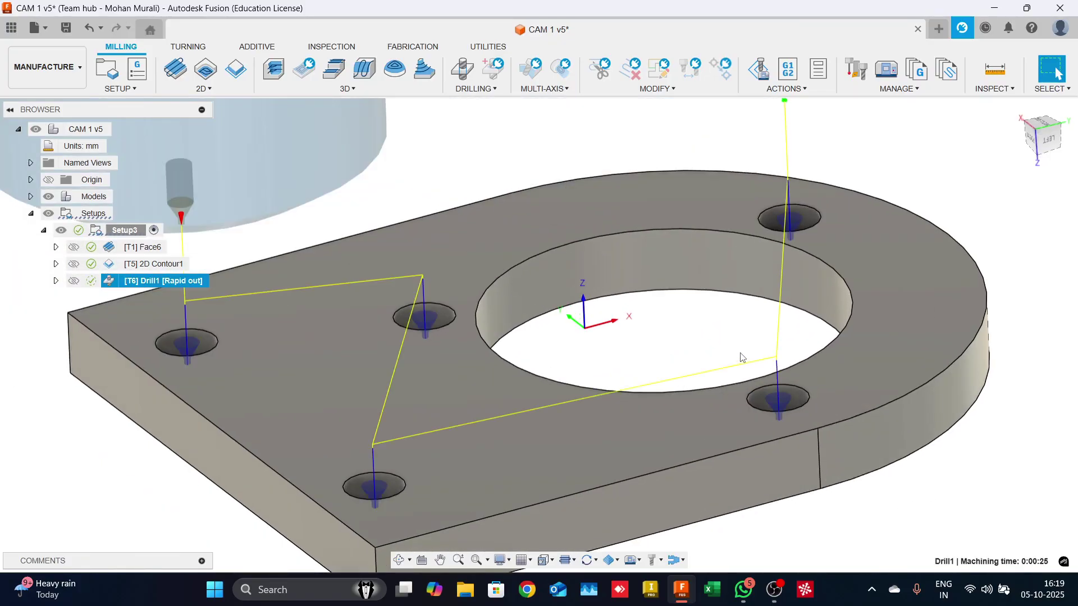
scroll(746, 337, down, 1)
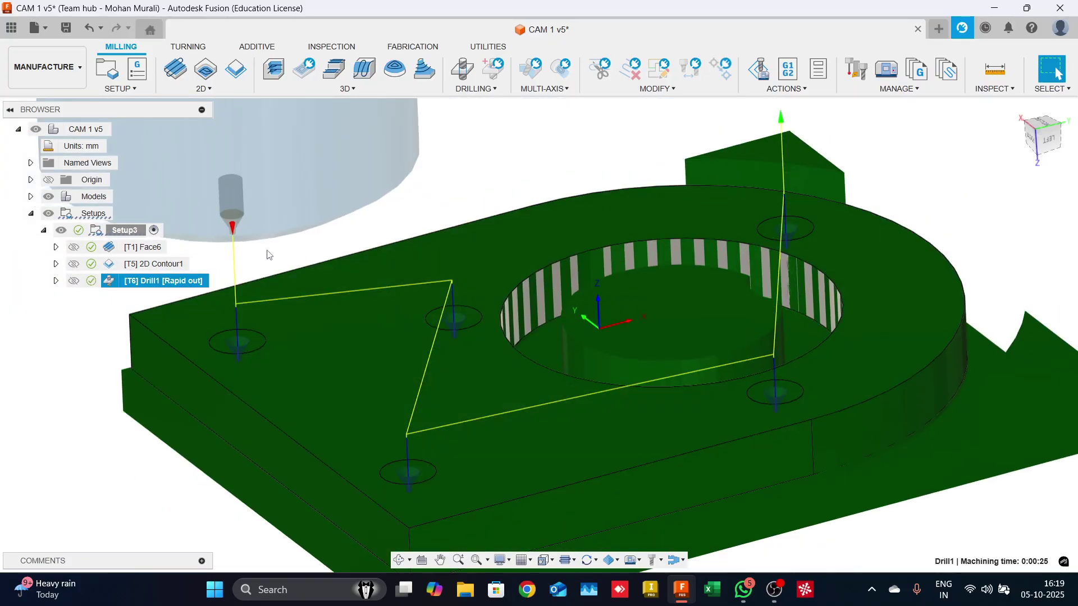
Simulate Setup3, playing through the facing and contour operations to the drilling.
right_click(127, 231)
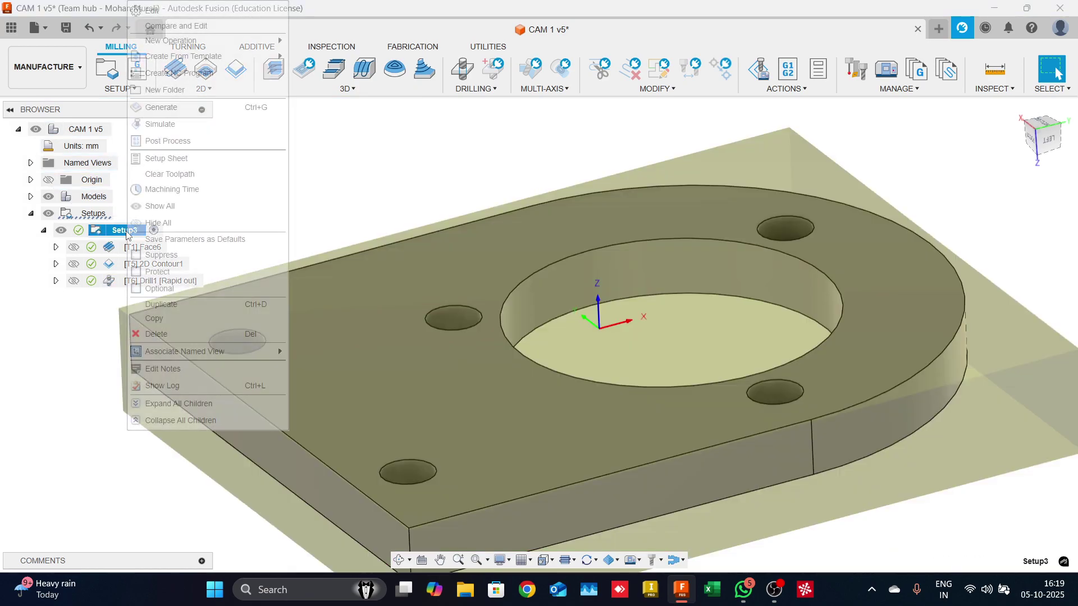
click(160, 124)
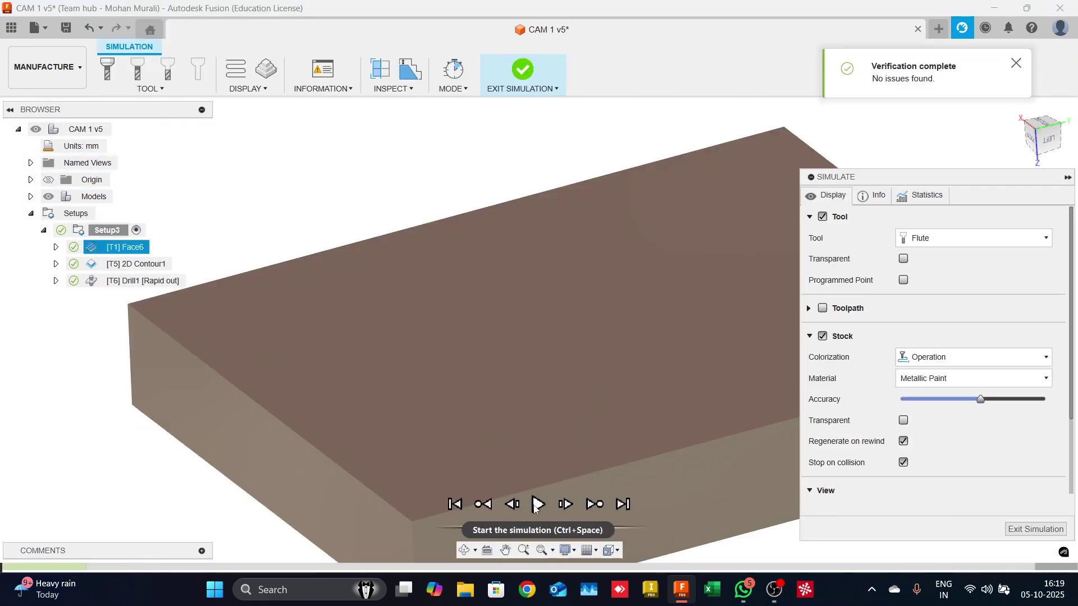
click(537, 504)
scroll(486, 343, down, 3)
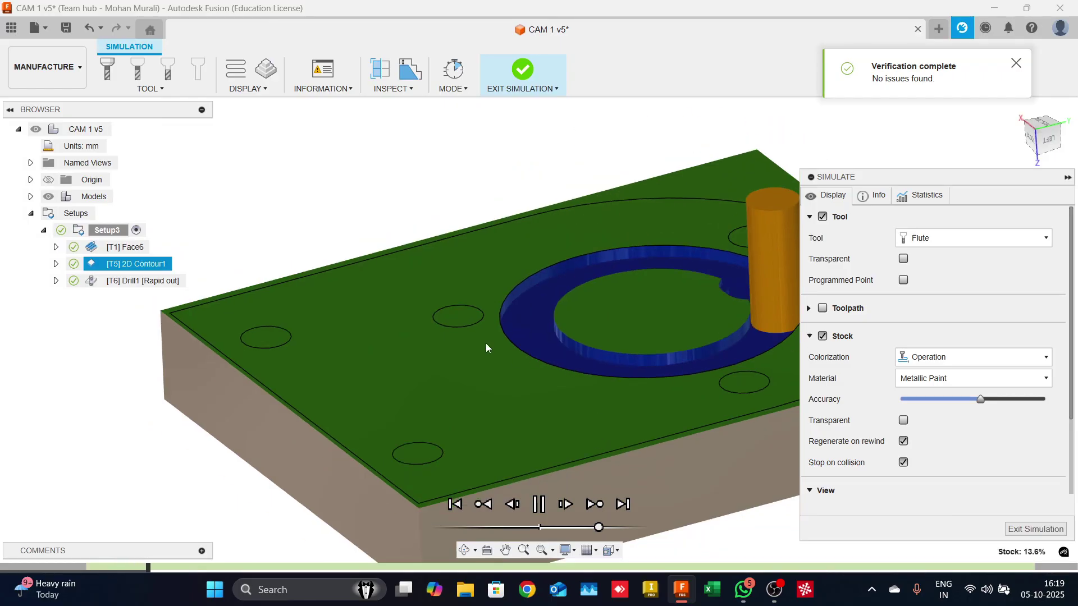
click(593, 505)
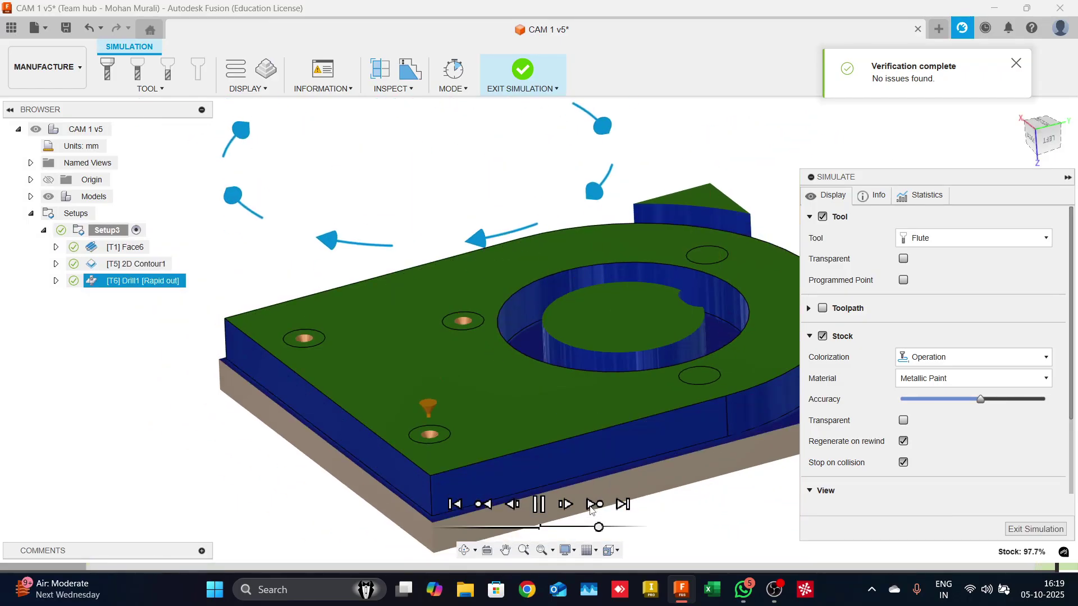
click(483, 504)
Replay the drilling at slower speed to watch all five holes spotted, then exit simulation.
drag(595, 529, 561, 529)
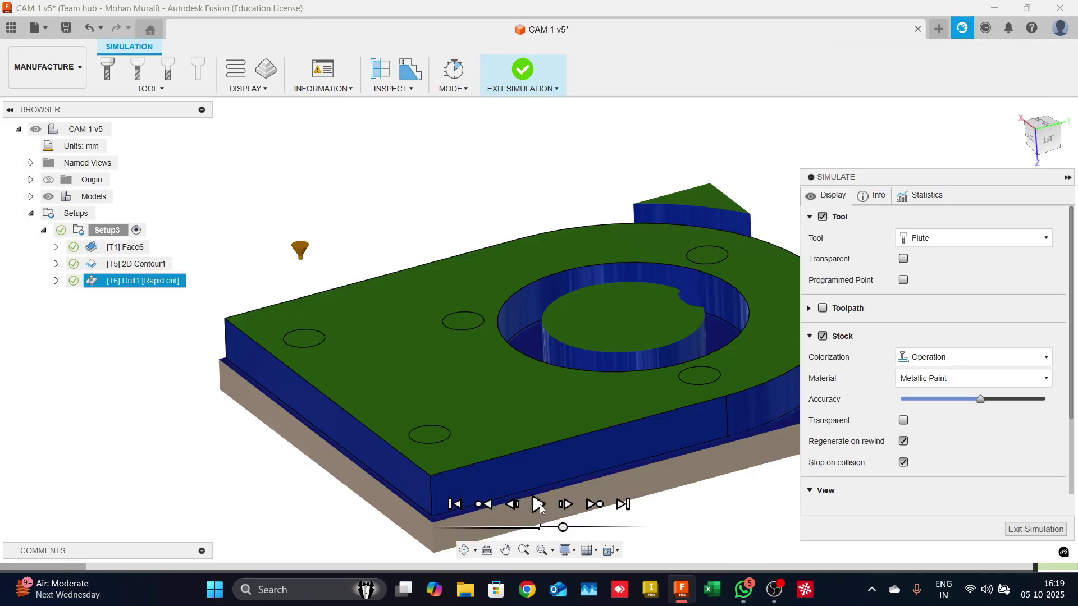
click(540, 508)
shift+middle_drag(551, 425, 557, 392)
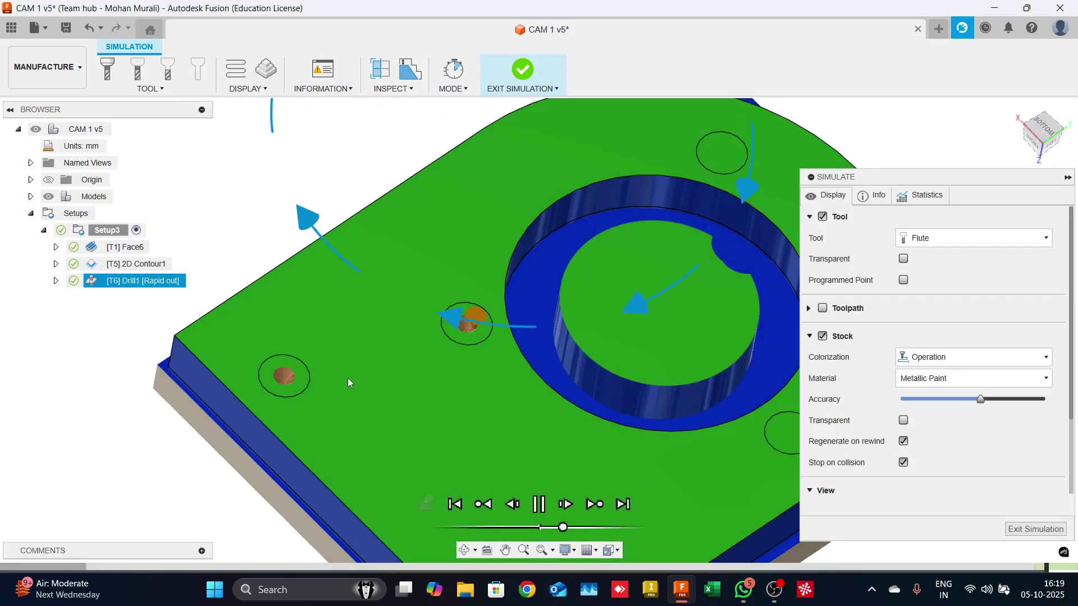
scroll(516, 378, down, 3)
shift+middle_drag(516, 379, 533, 335)
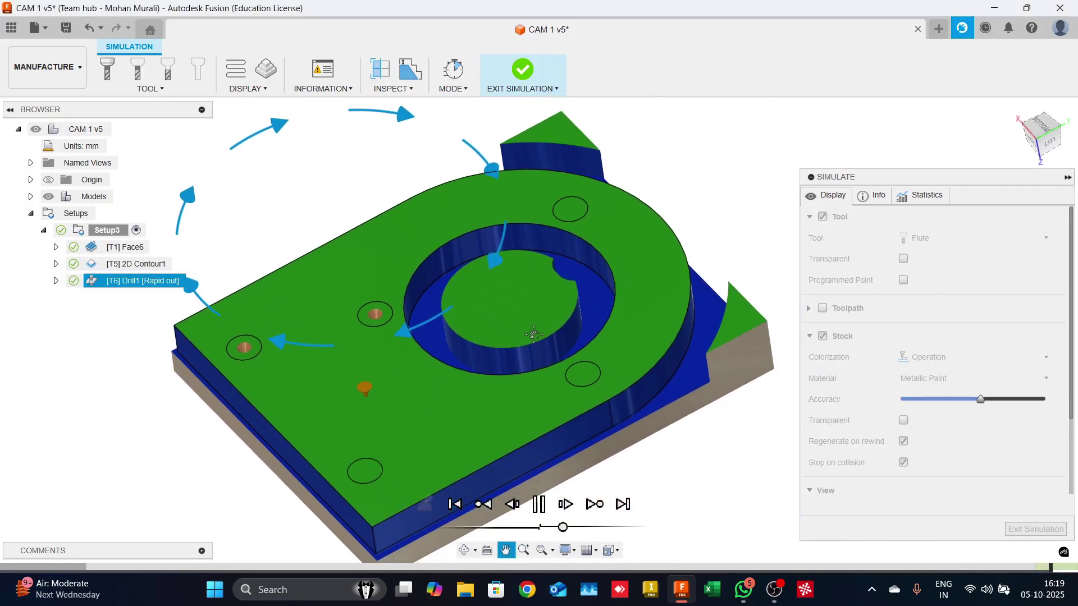
click(595, 504)
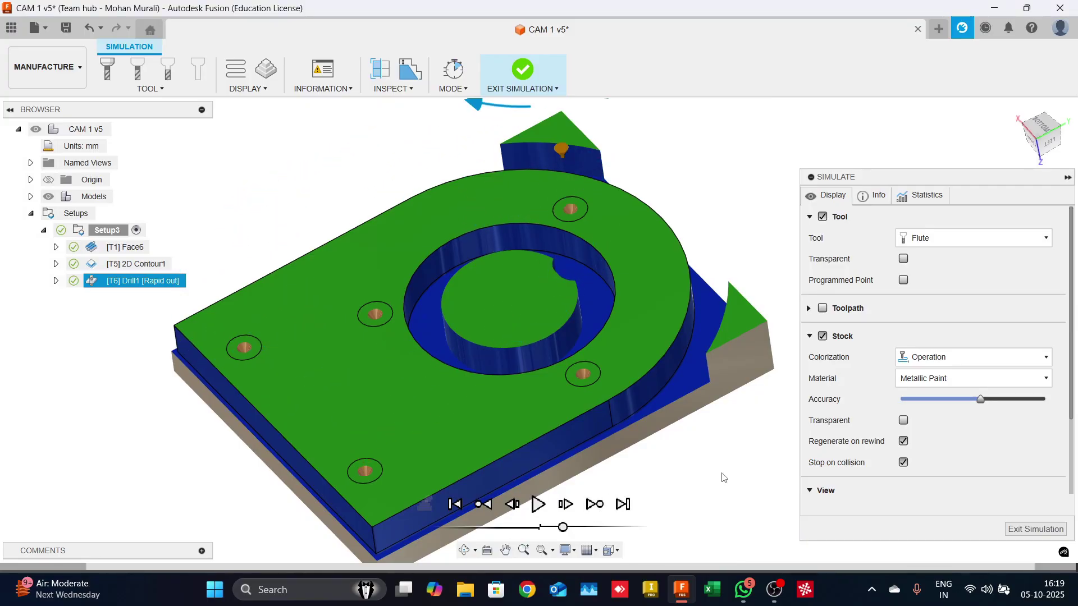
key(Escape)
Start a second Drill operation, Drill2, under Setup3.
shift+middle_drag(799, 497, 806, 422)
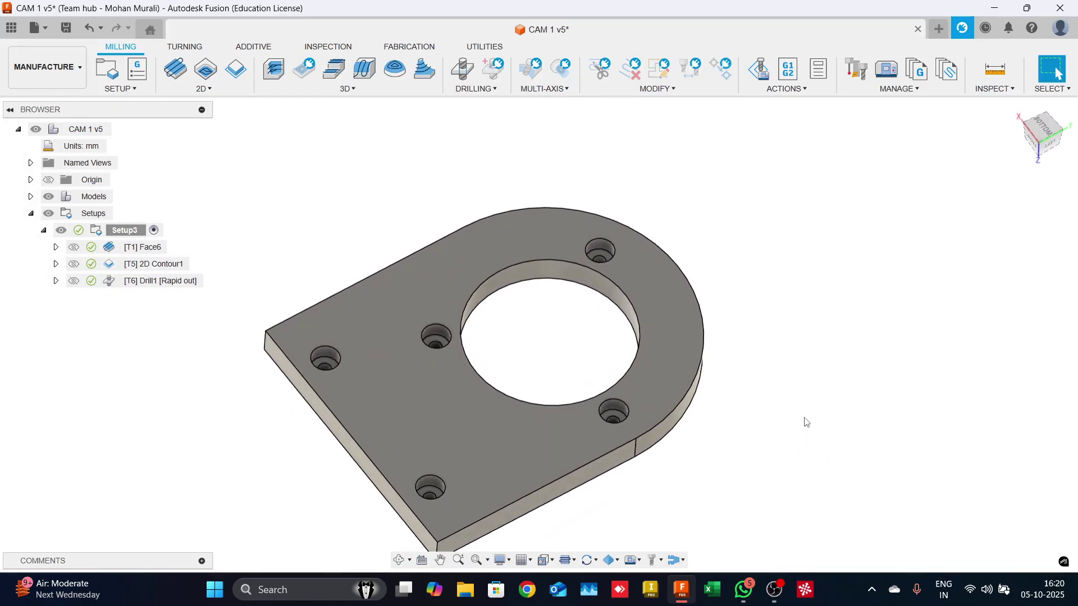
scroll(325, 376, up, 5)
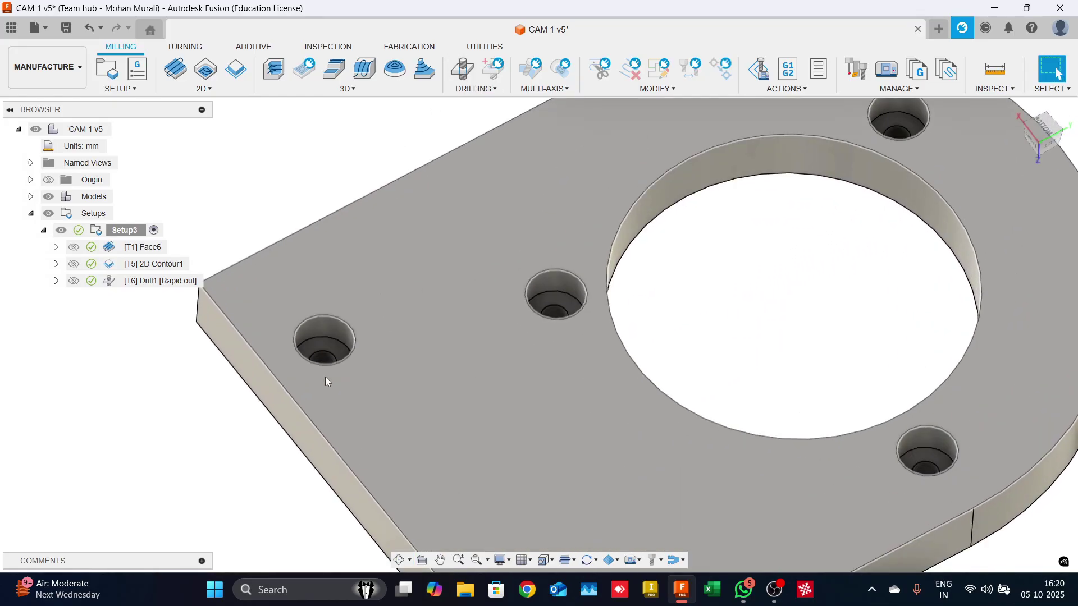
scroll(411, 149, down, 5)
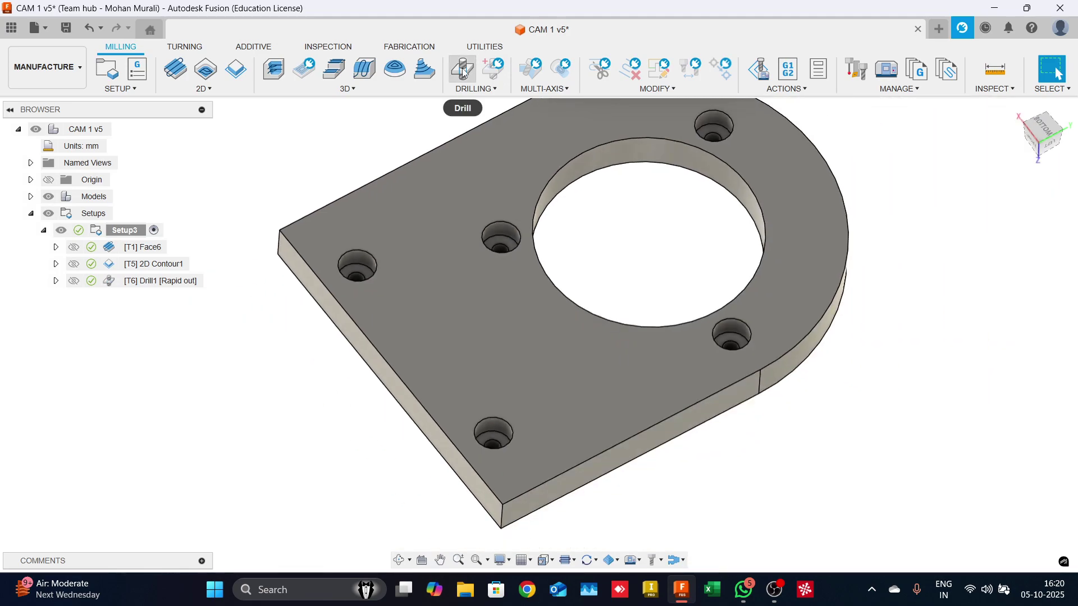
click(462, 69)
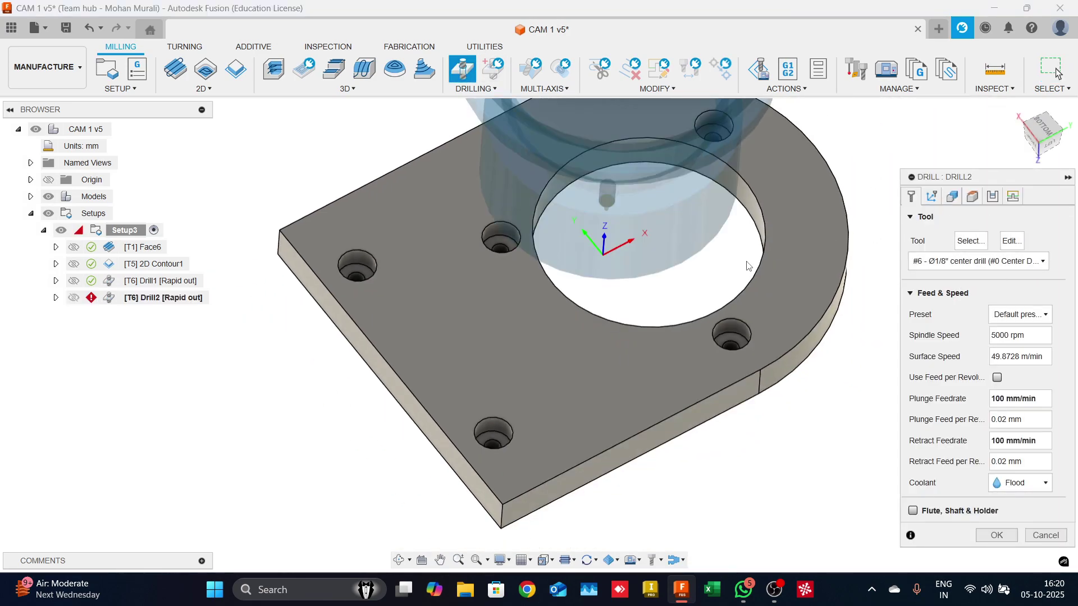
mouse_move(730, 252)
shift+middle_down()
mouse_move(724, 237)
mouse_move(725, 248)
shift+middle_up()
scroll(738, 337, up, 5)
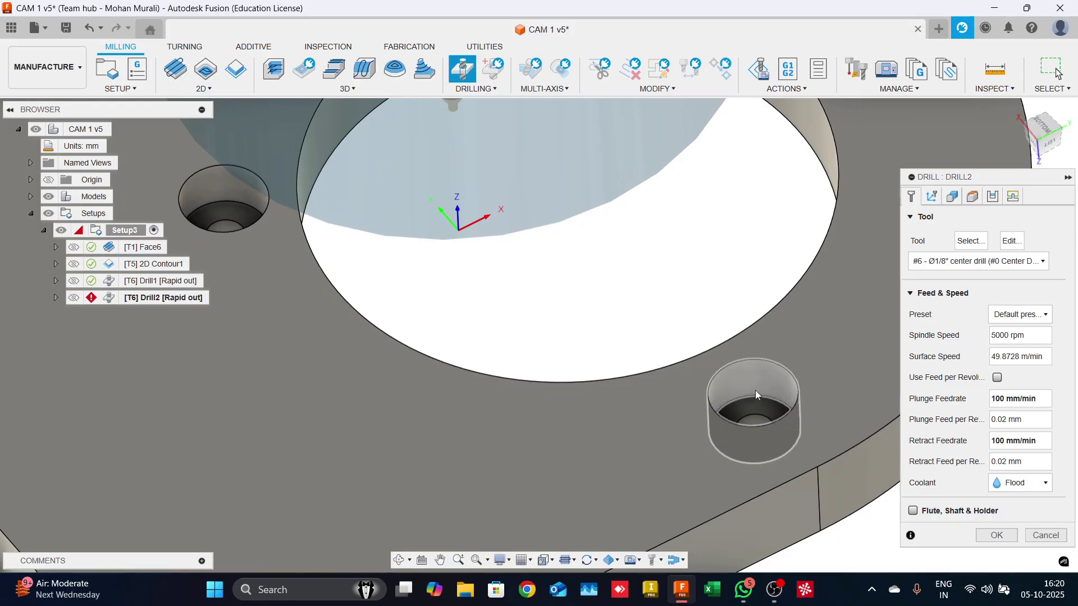
Give Drill2 the #4 Ø3.3mm 118° metric drill and a 100 mm/min plunge feedrate.
click(971, 240)
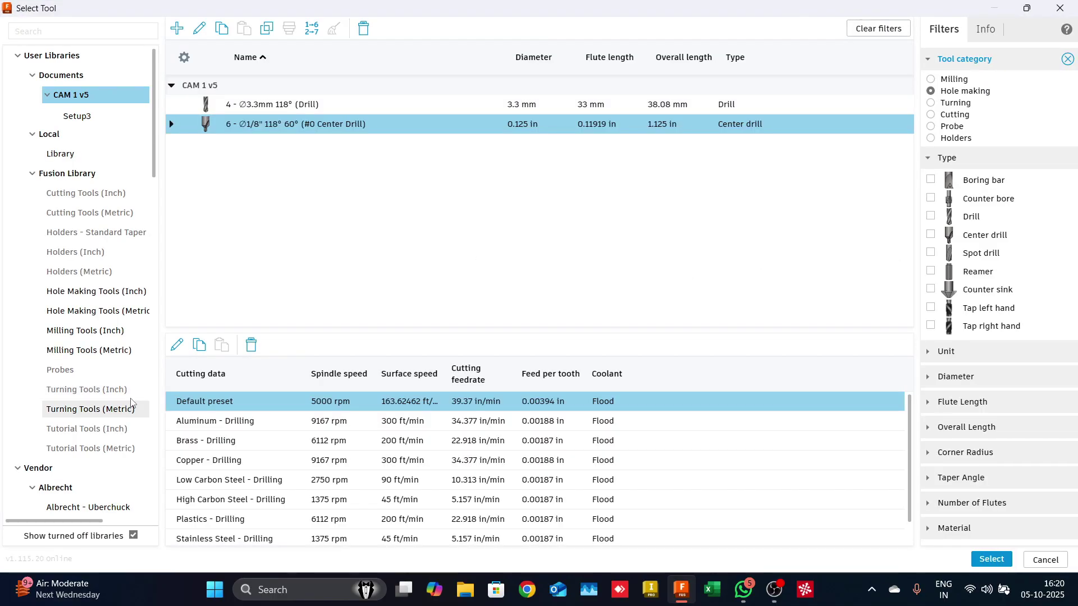
click(114, 350)
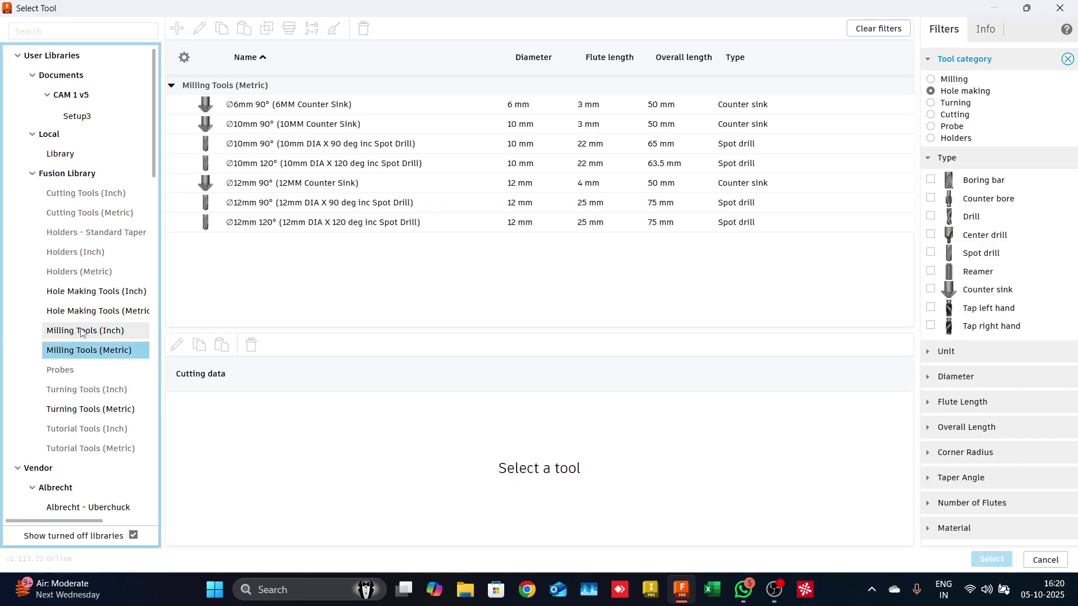
click(110, 312)
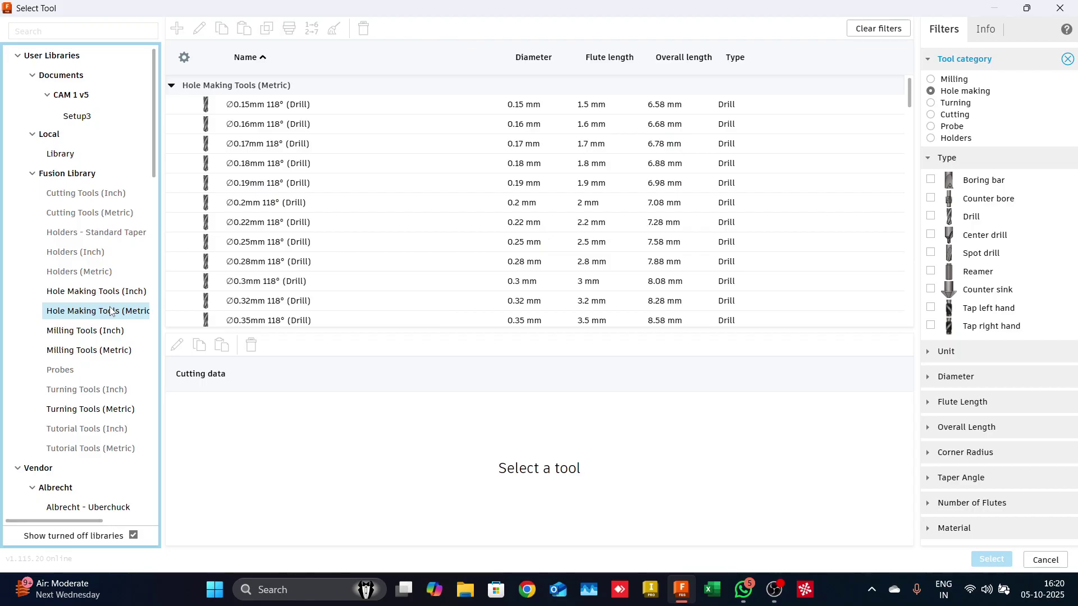
scroll(483, 219, down, 10)
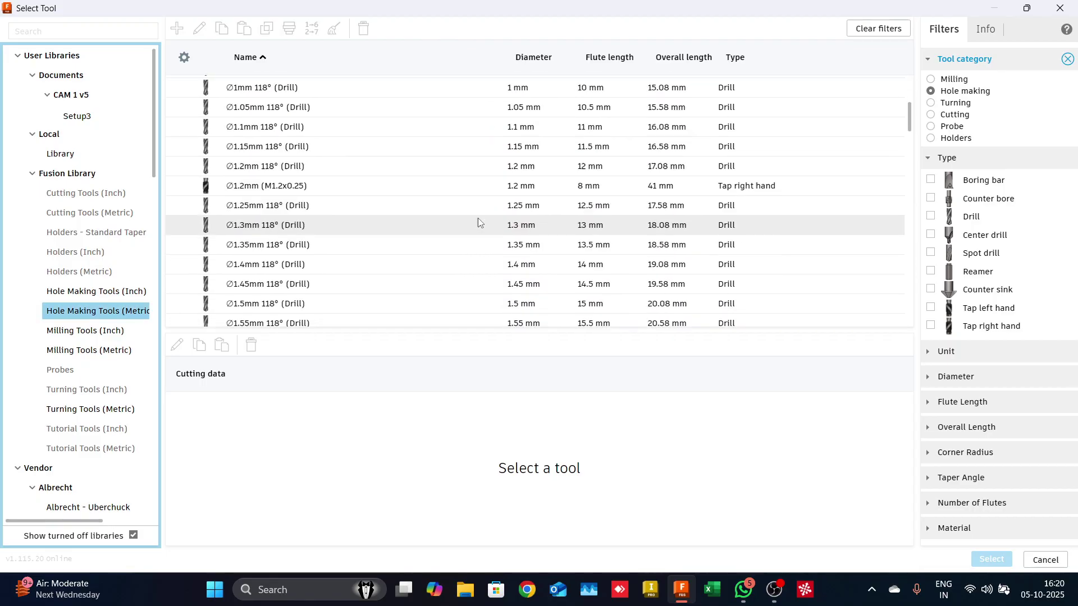
scroll(478, 223, down, 12)
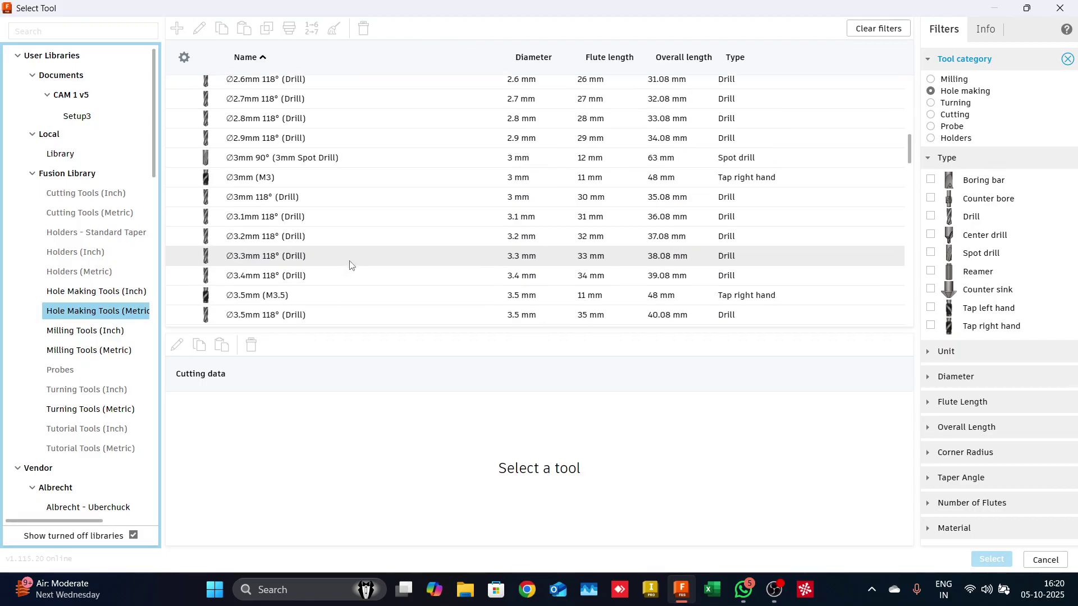
scroll(352, 258, down, 1)
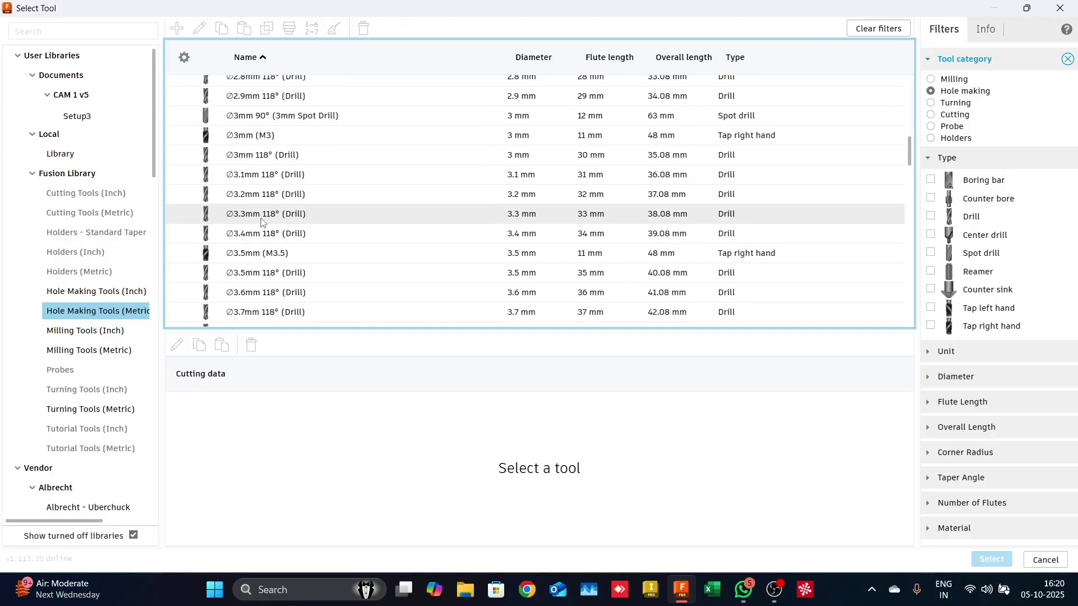
click(262, 222)
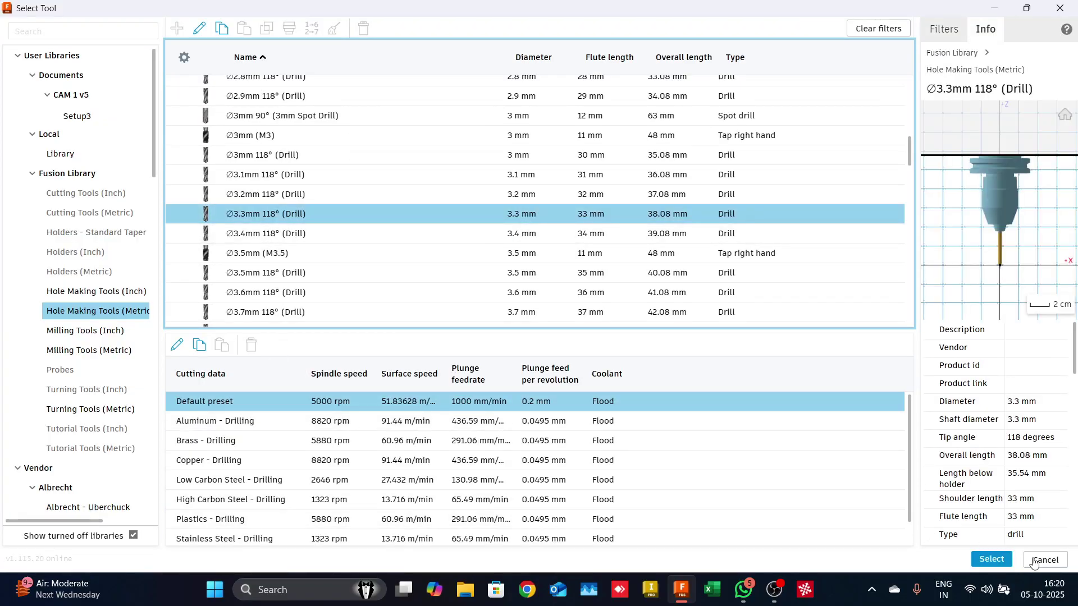
click(998, 560)
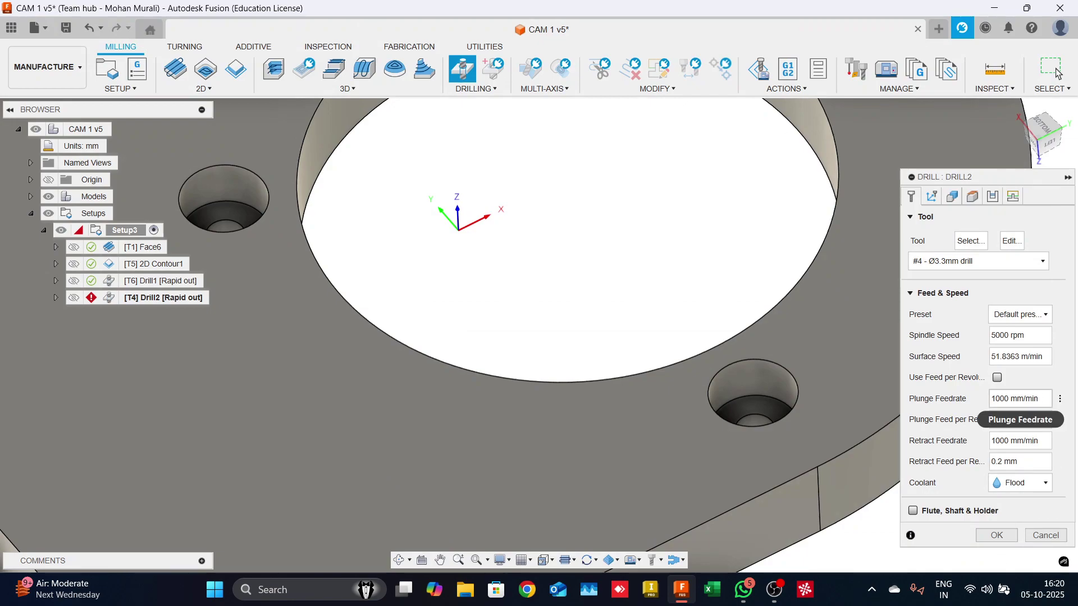
double_click(999, 399)
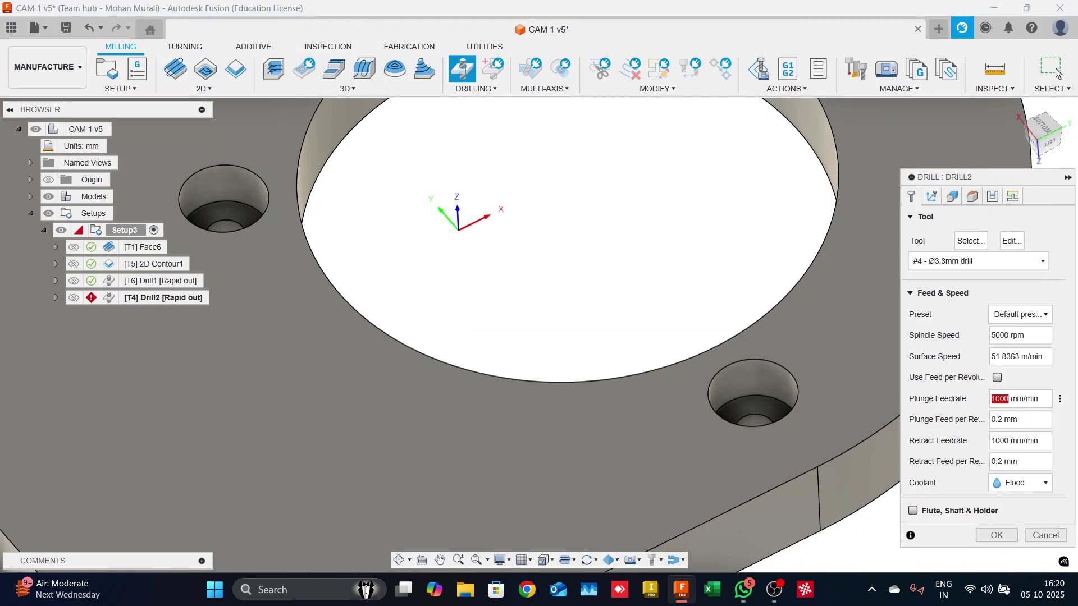
text(1)
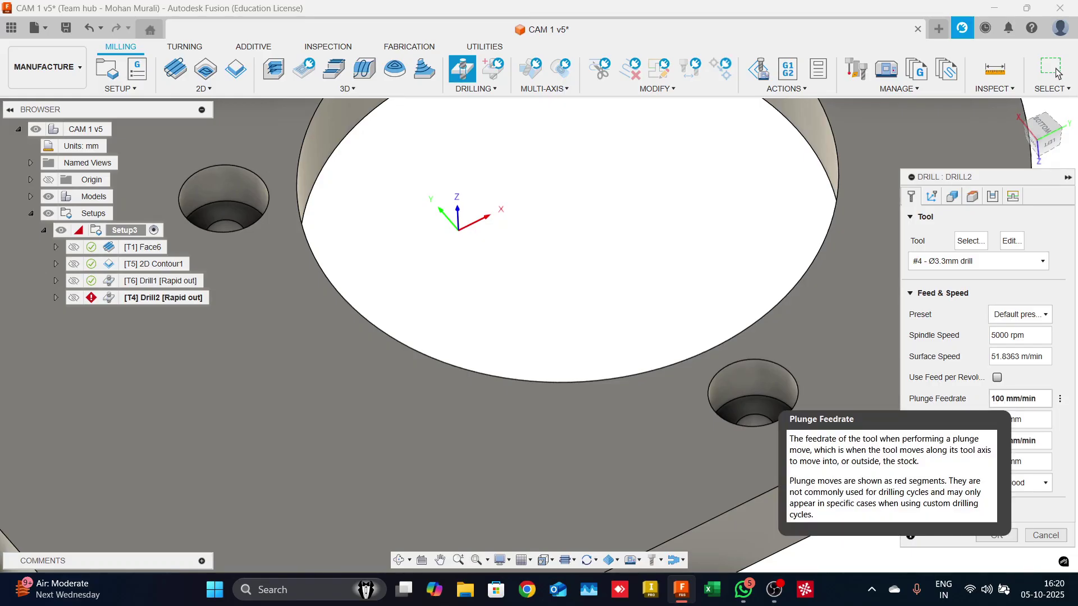
Select the top-right bolt hole and enable Select Same Diameter for Drill2's geometry.
click(952, 197)
scroll(679, 315, down, 5)
shift+middle_drag(679, 315, 651, 317)
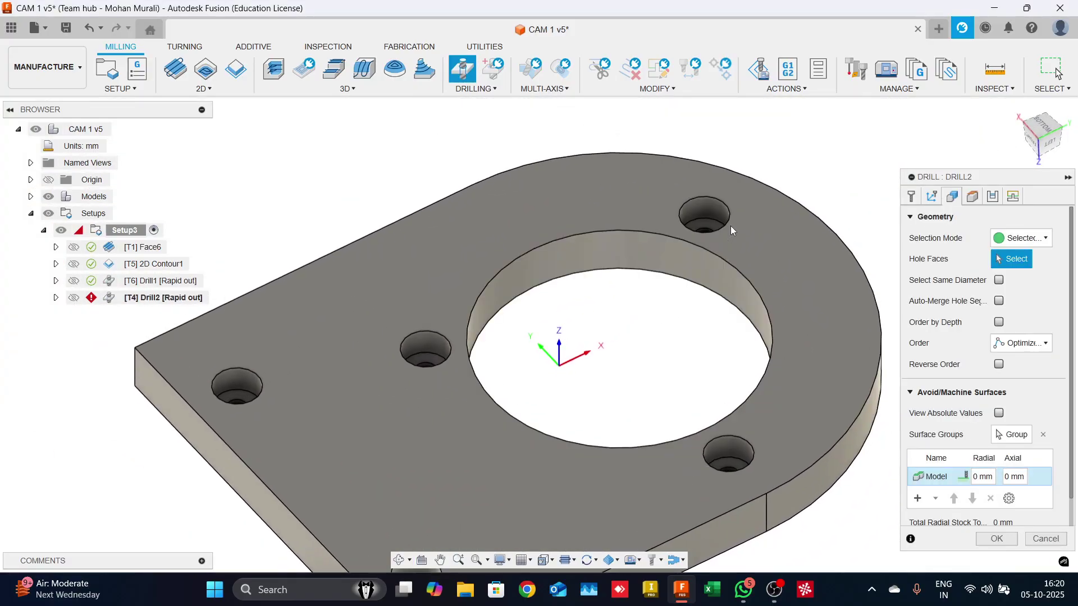
scroll(729, 230, up, 4)
click(703, 264)
scroll(704, 263, down, 4)
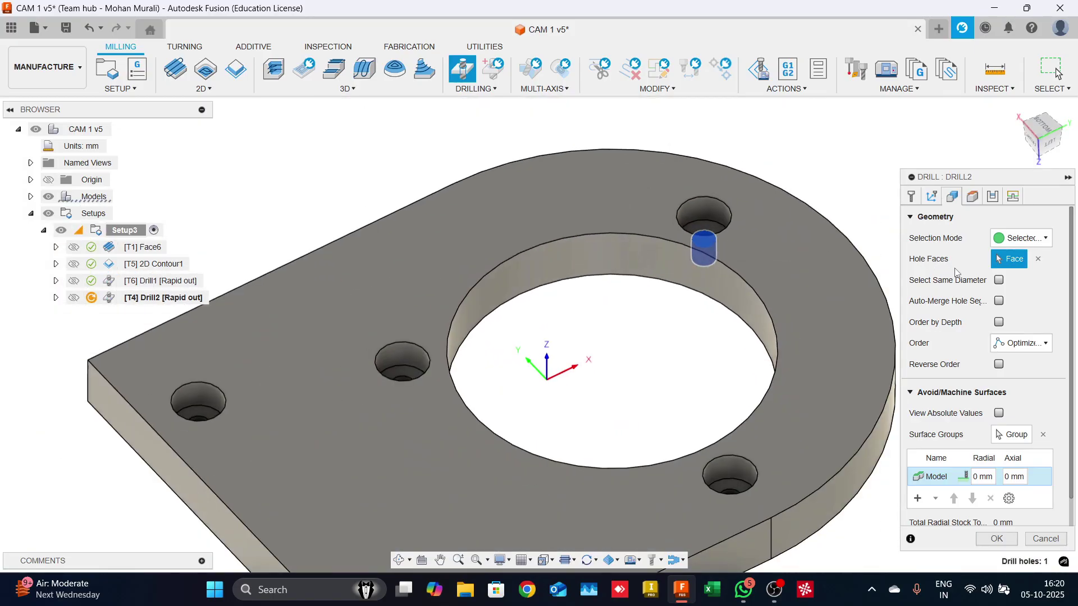
click(999, 280)
scroll(632, 340, down, 2)
Inspect the selected bolt holes from the left side and several angled views.
mouse_move(632, 341)
shift+middle_down()
mouse_move(633, 320)
mouse_move(640, 344)
shift+middle_up()
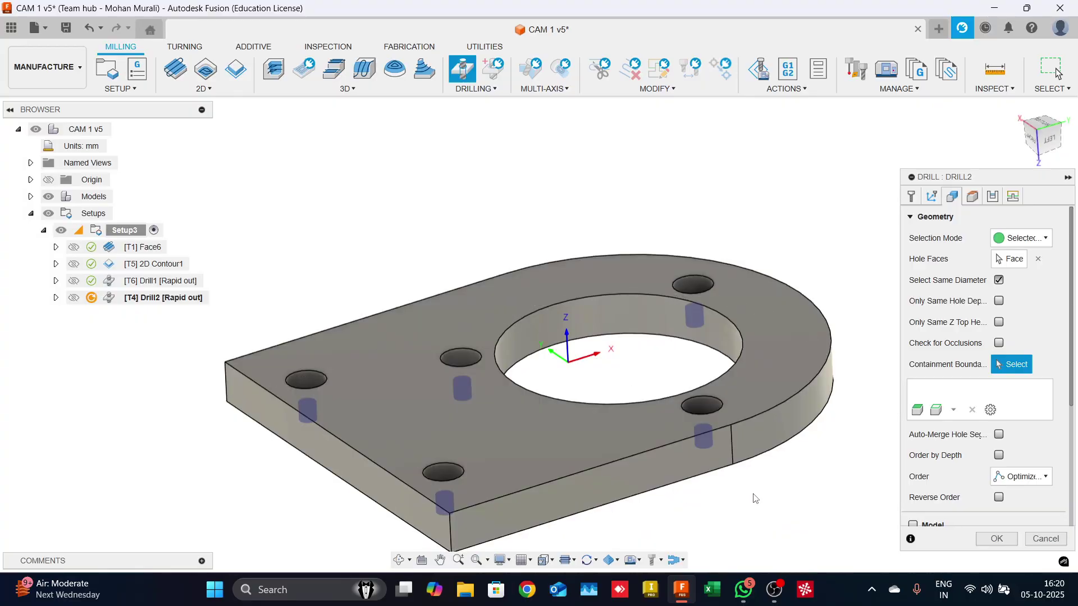
scroll(705, 503, up, 3)
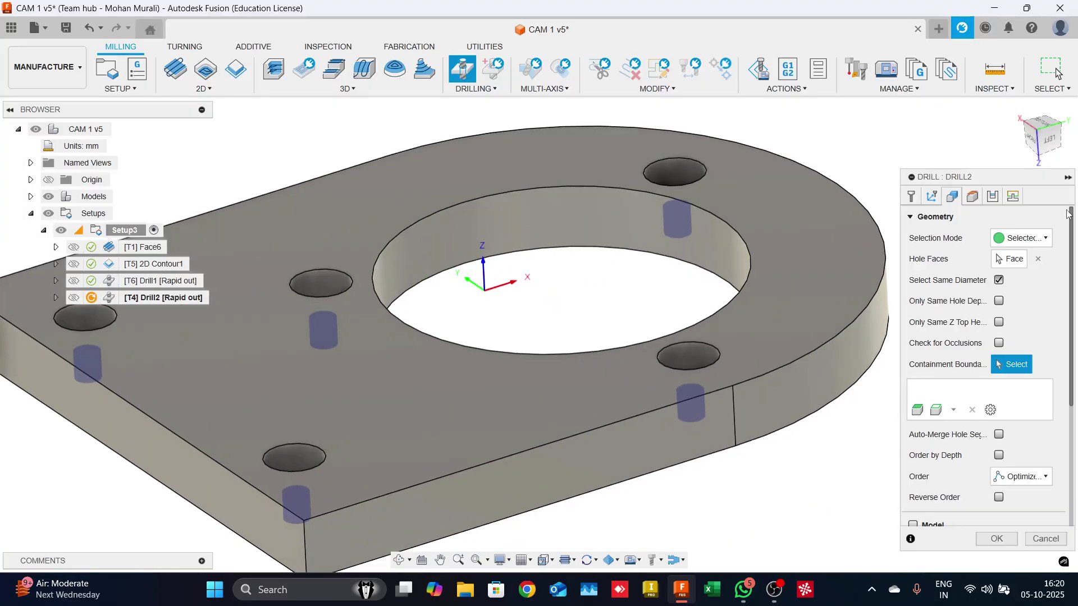
click(1048, 141)
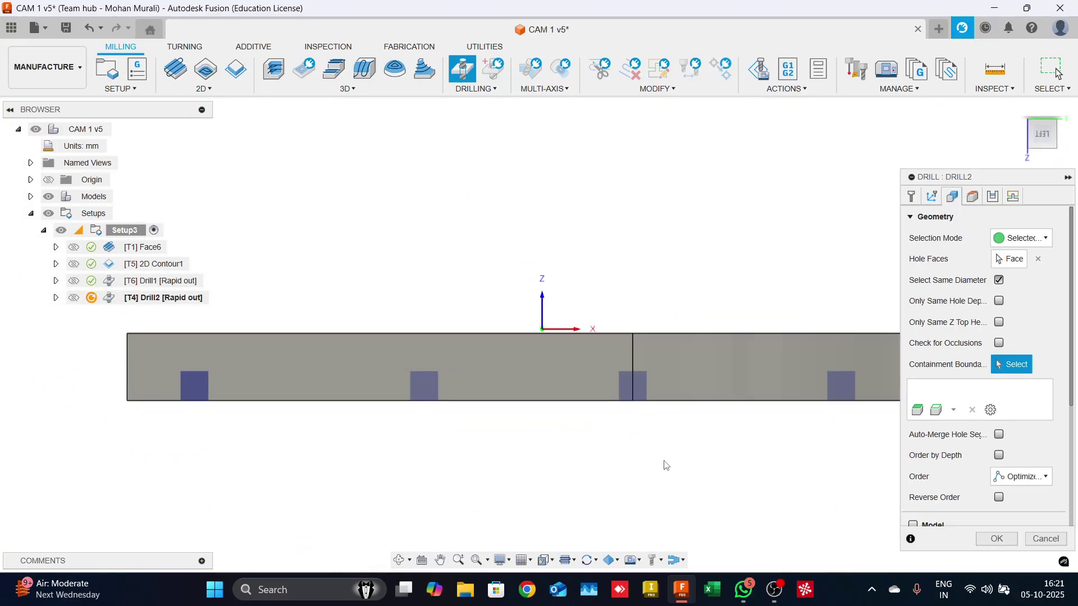
shift+middle_drag(664, 465, 628, 389)
shift+middle_drag(726, 186, 684, 272)
scroll(730, 193, up, 2)
scroll(729, 202, down, 1)
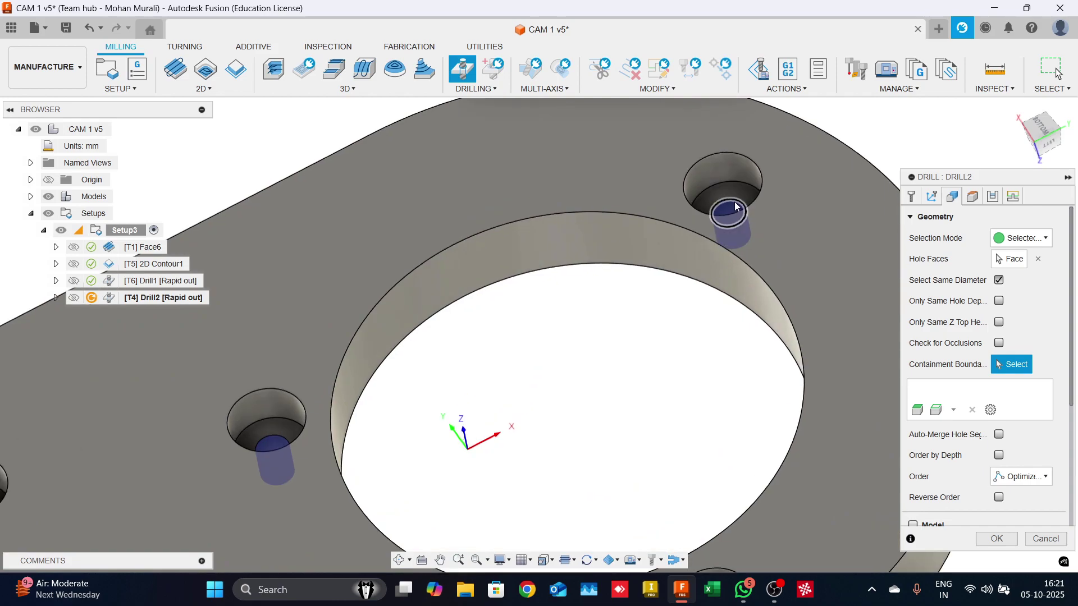
scroll(649, 354, down, 3)
shift+middle_drag(649, 354, 597, 348)
scroll(603, 352, down, 3)
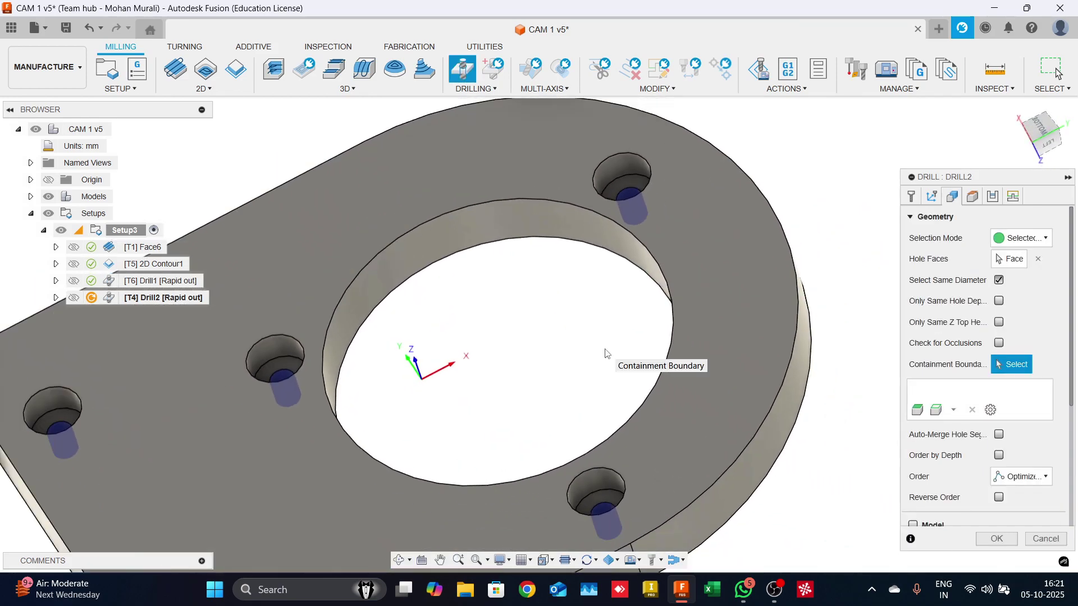
Keep Hole top as the top height reference and set its offset to 5 mm.
click(972, 196)
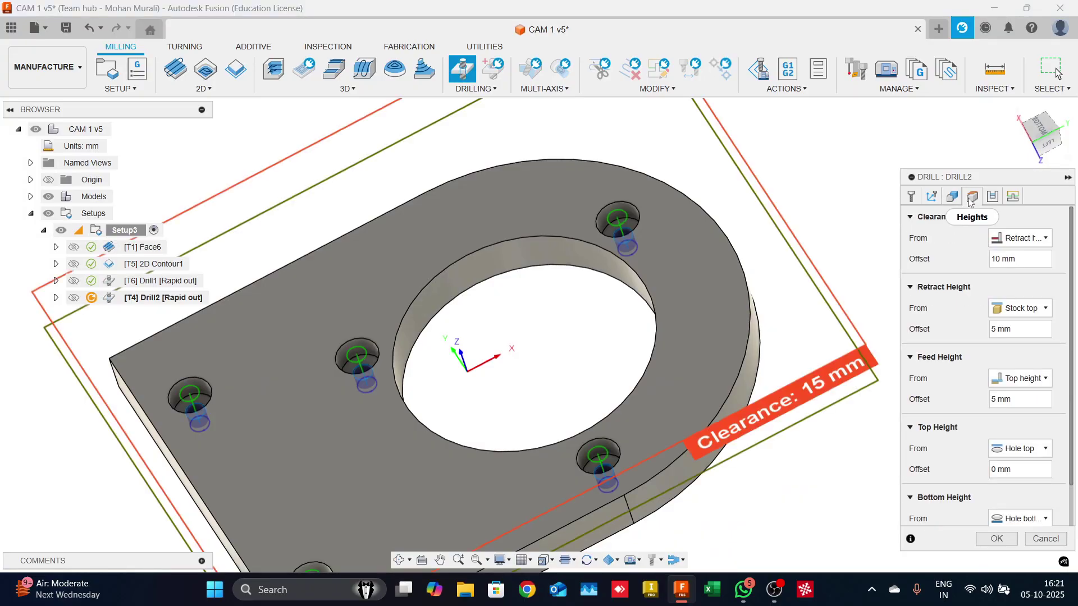
scroll(1015, 416, down, 2)
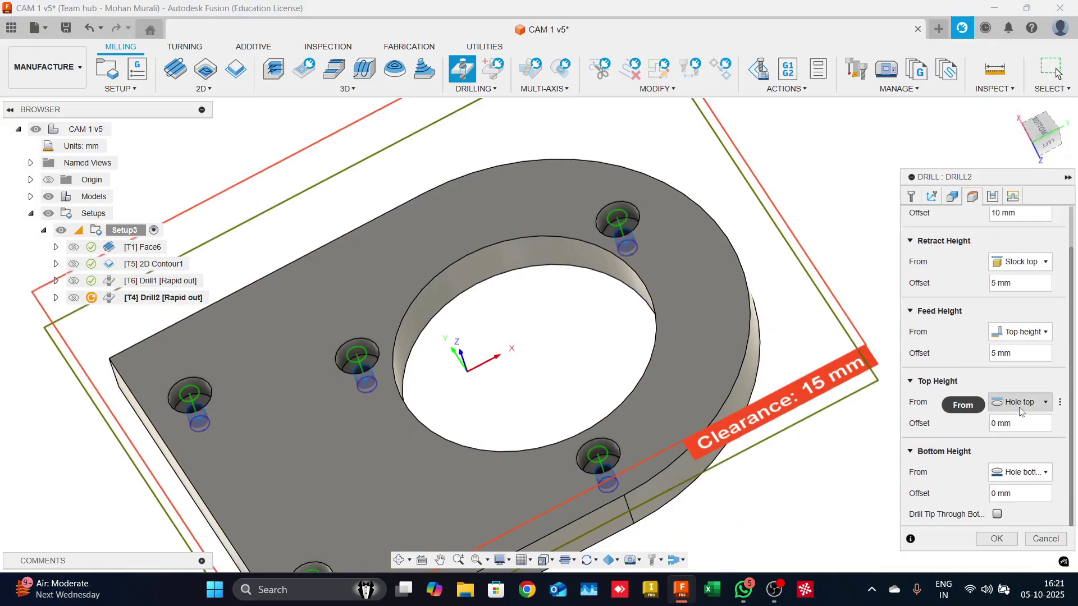
double_click(993, 424)
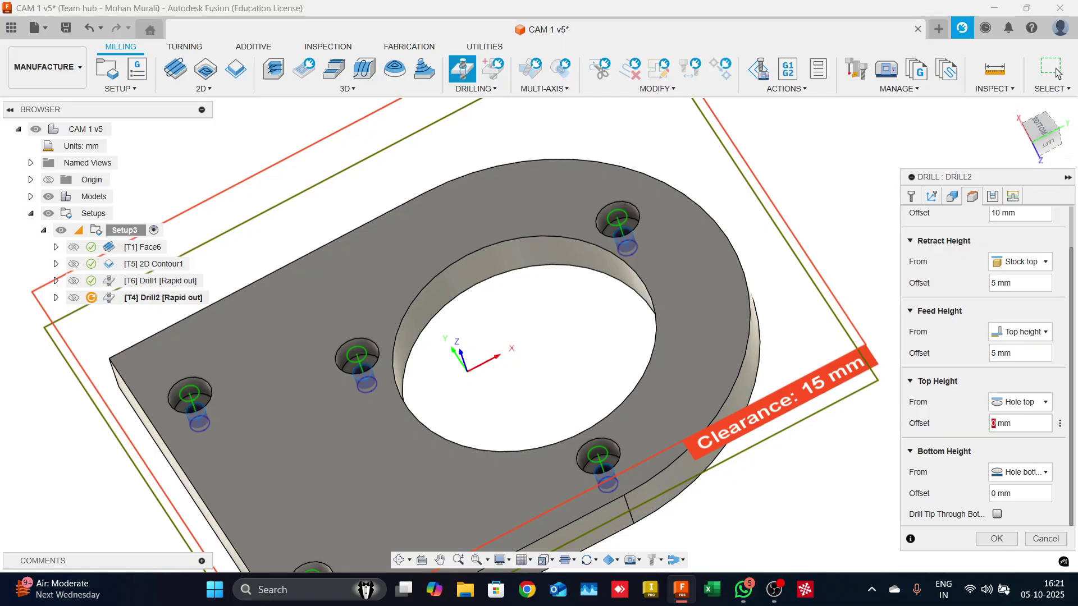
click(1021, 402)
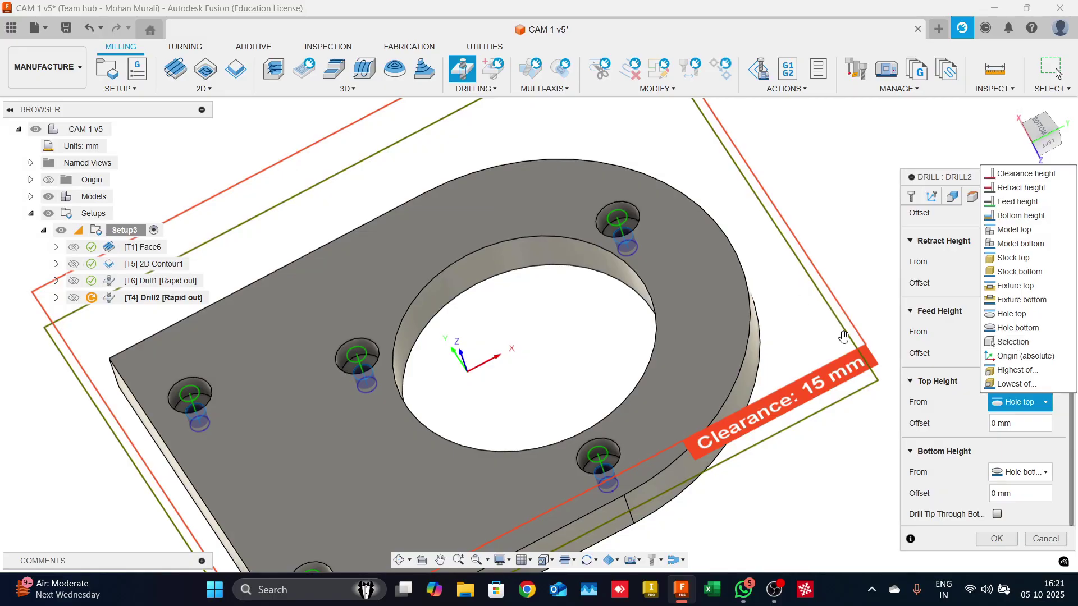
click(842, 461)
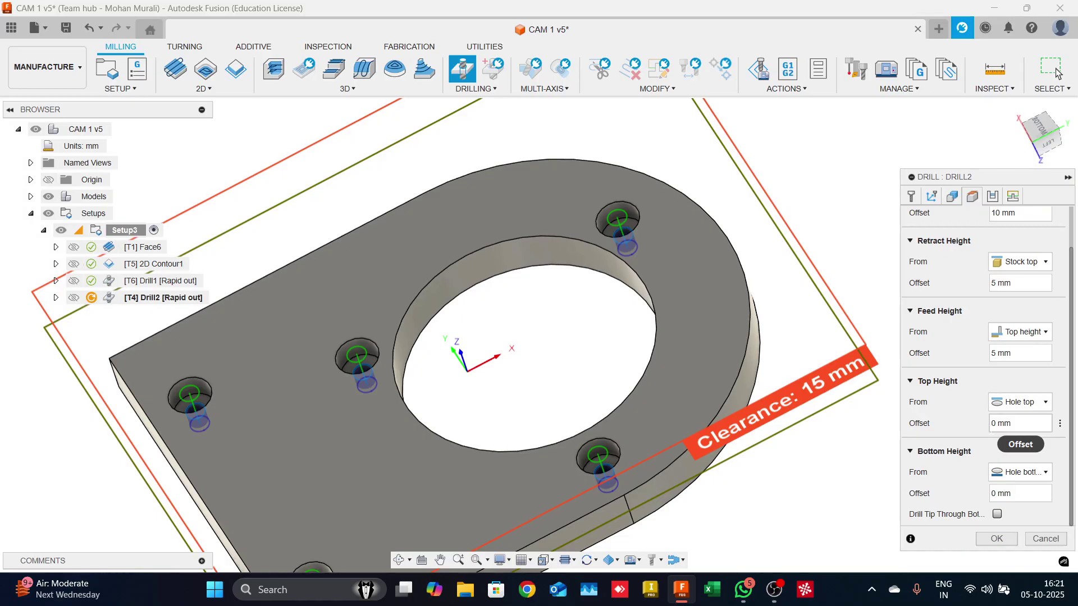
double_click(993, 423)
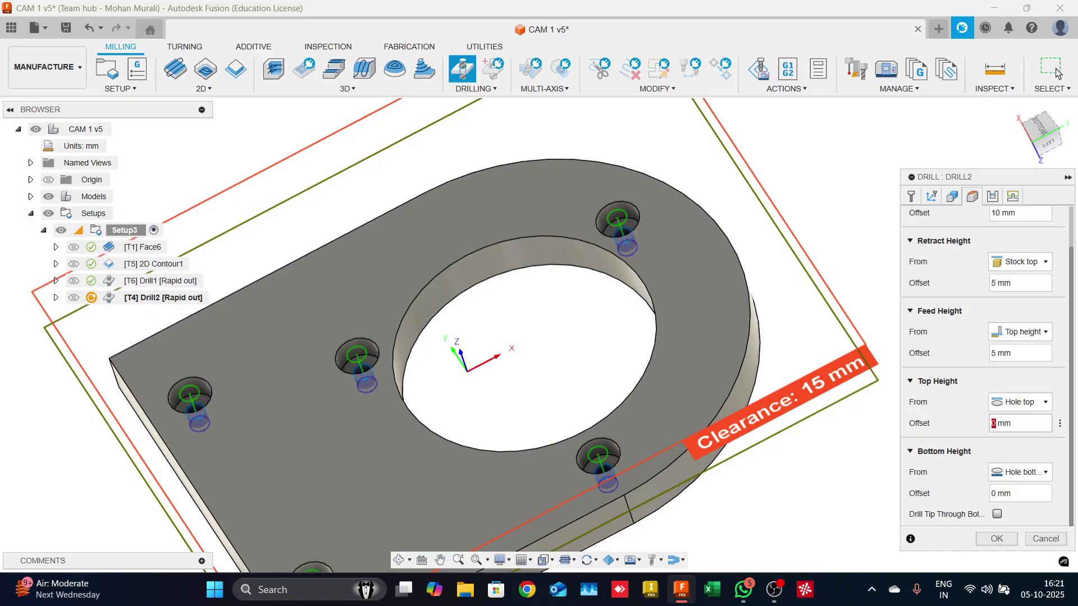
click(1047, 141)
scroll(530, 394, up, 3)
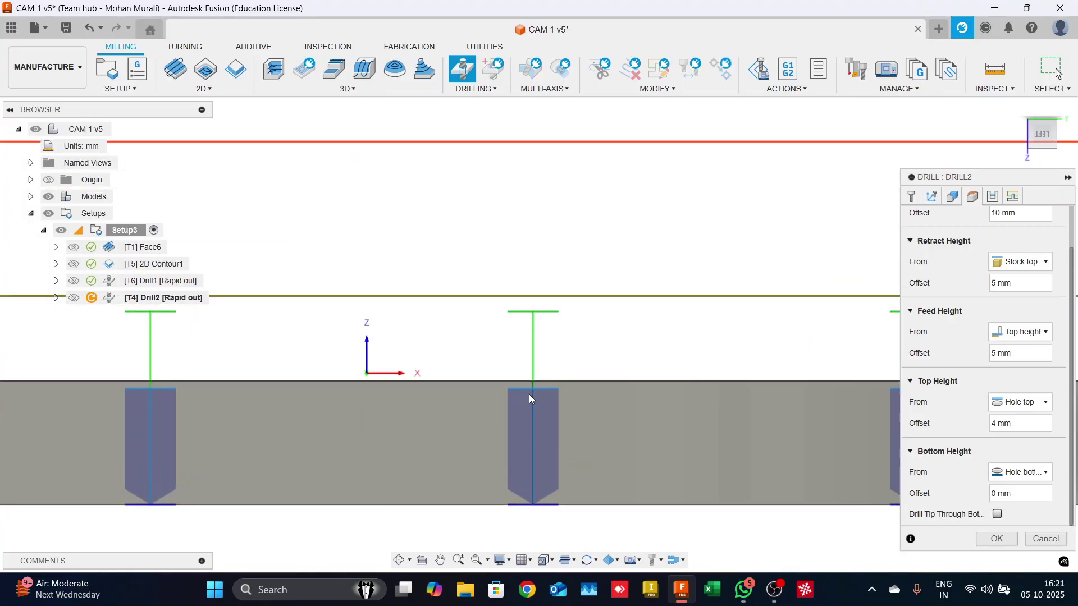
double_click(993, 424)
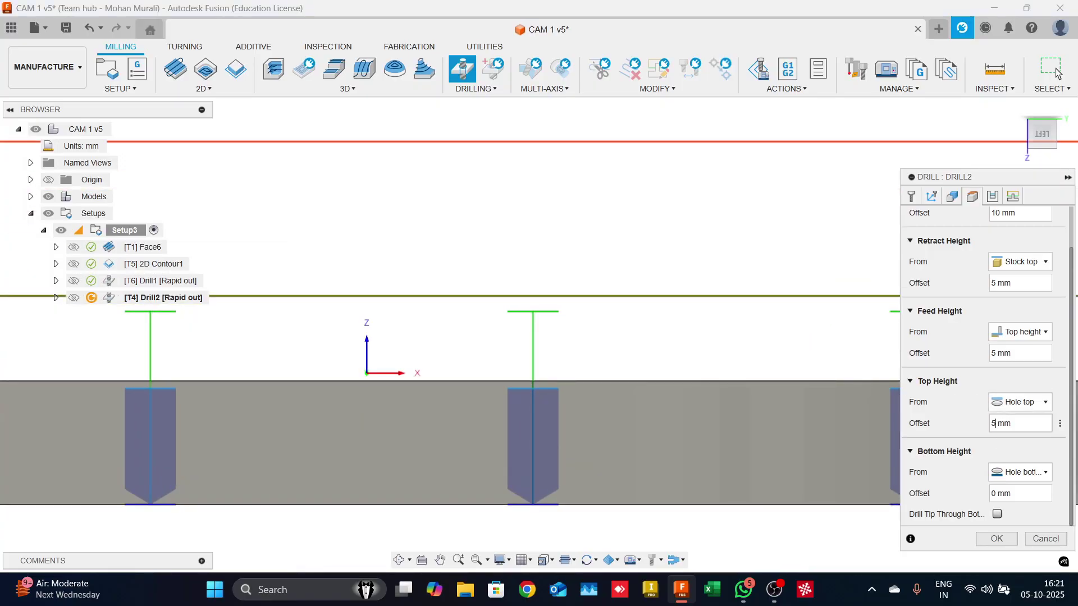
Check the drill positions from the flat left side and angled views.
scroll(486, 310, down, 2)
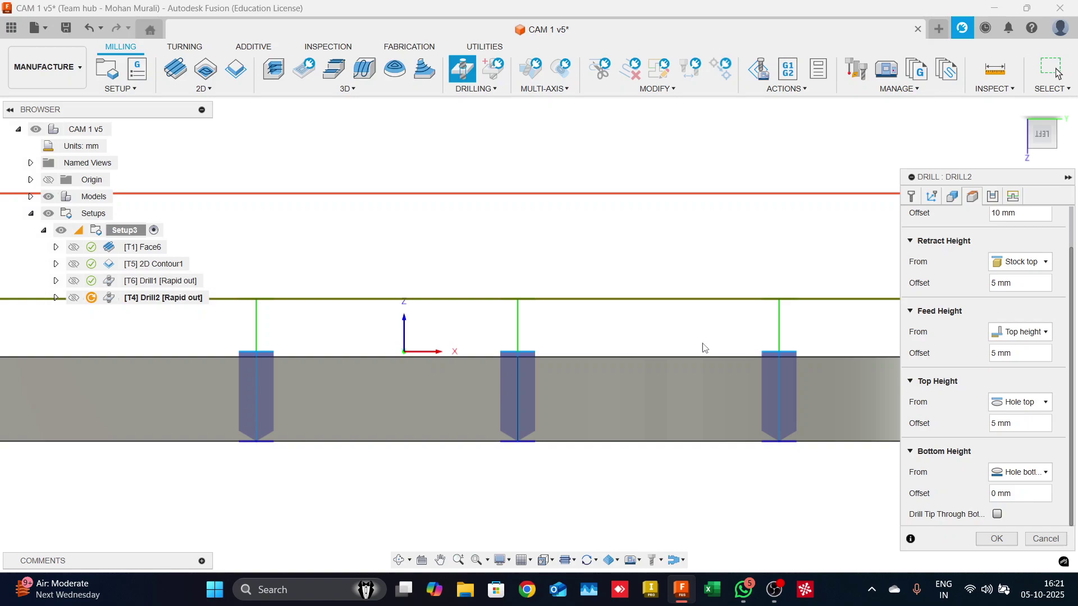
shift+middle_drag(686, 325, 710, 342)
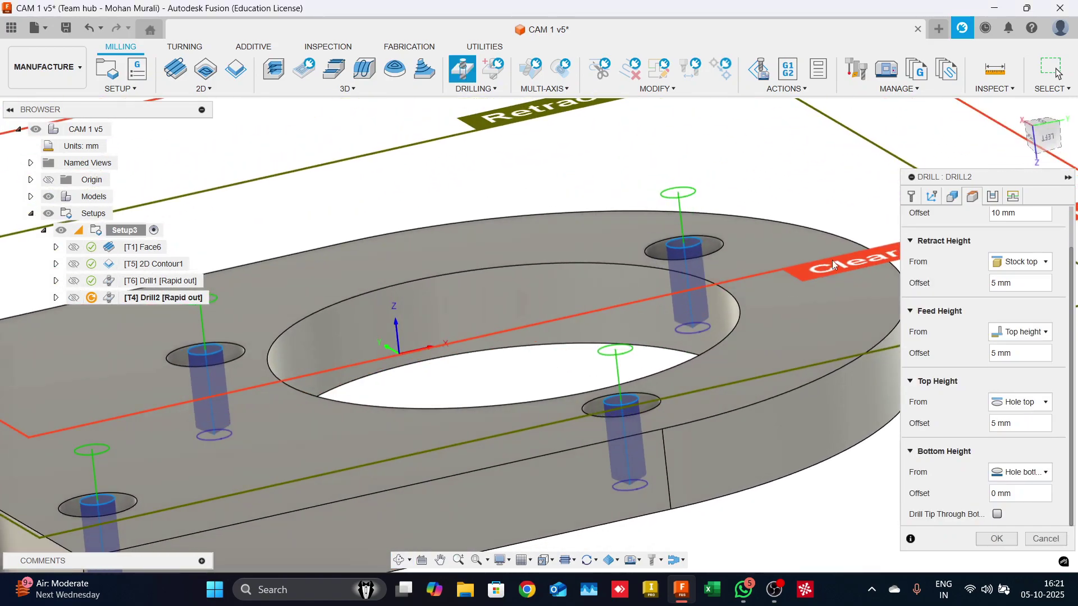
click(1045, 136)
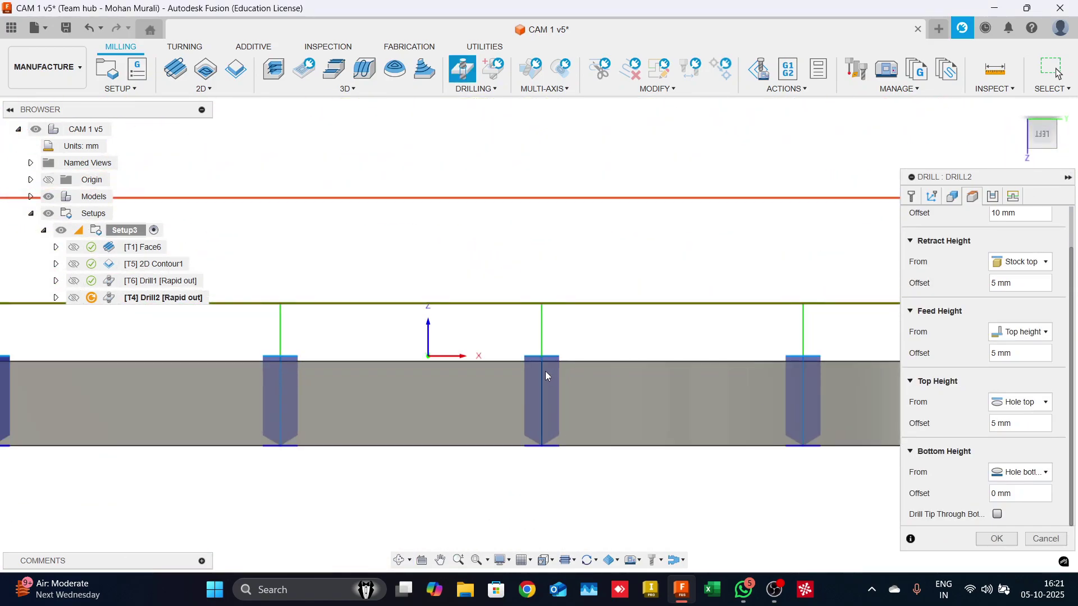
scroll(537, 366, up, 3)
scroll(537, 366, down, 3)
shift+middle_drag(602, 271, 606, 260)
click(1045, 142)
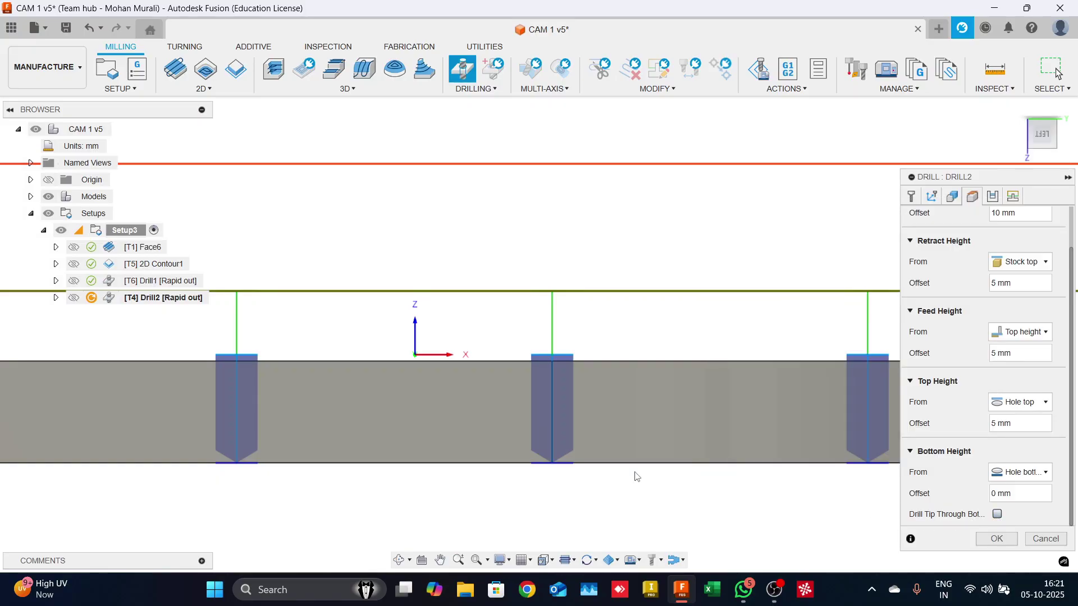
scroll(570, 471, up, 3)
Enable Drill Tip Through Bottom and set the bottom height offset to -0.5 mm.
click(998, 516)
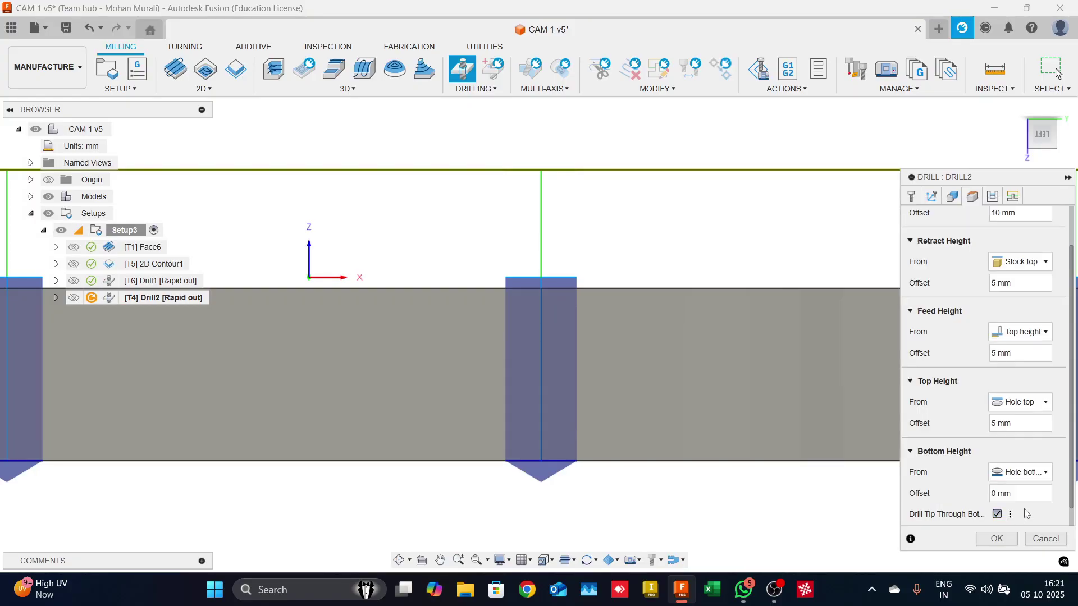
double_click(993, 494)
text(-0.5)
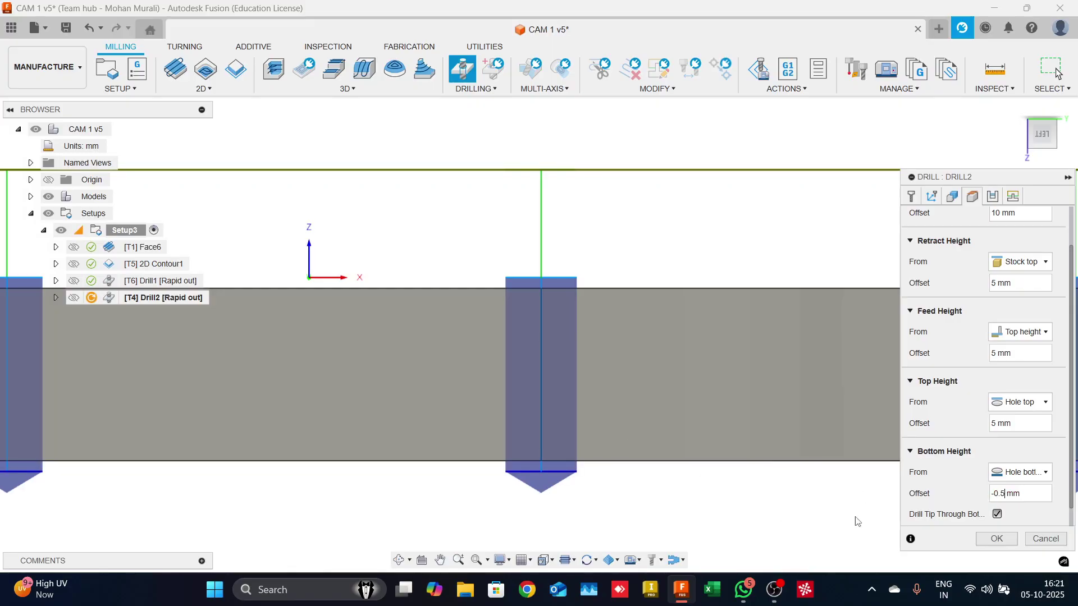
Set Drill2's cycle type to Deep drilling - full retract, giving 0.825 mm pecking depth.
click(993, 197)
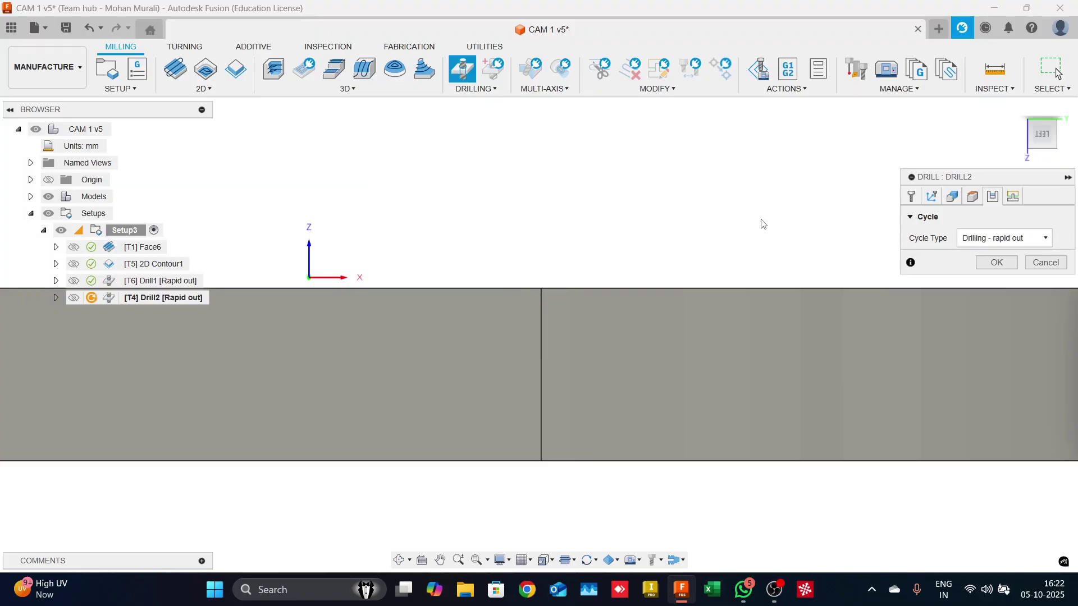
shift+middle_drag(760, 222, 706, 217)
key(F6)
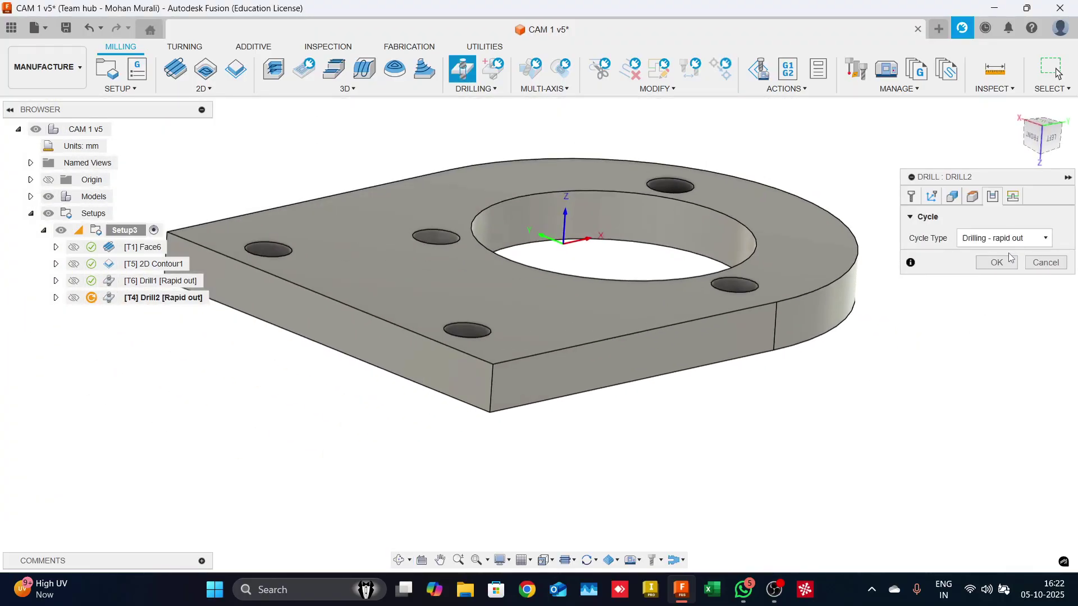
click(1010, 238)
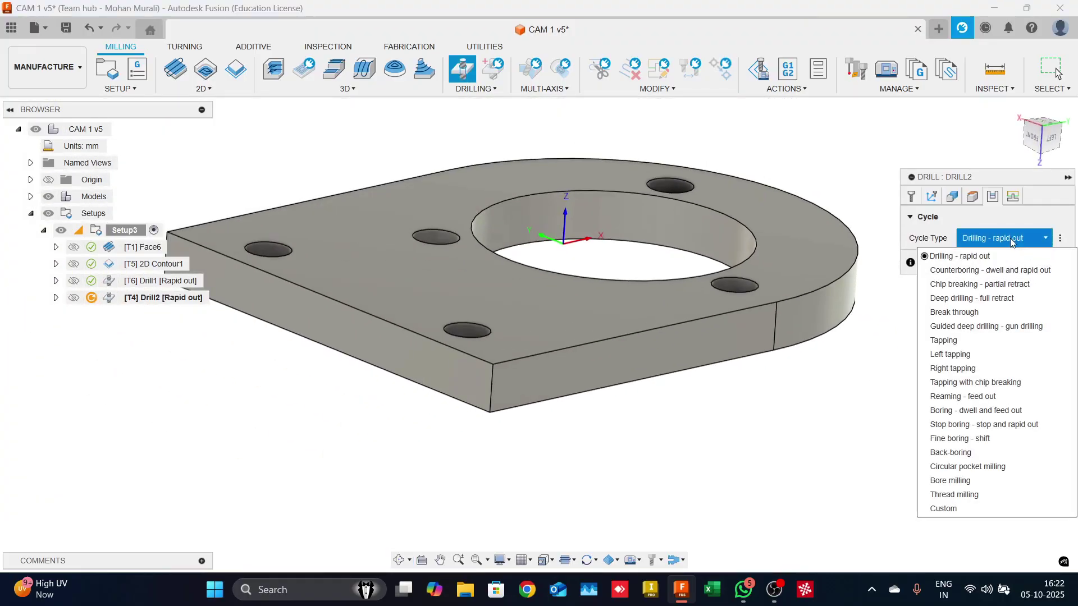
click(995, 299)
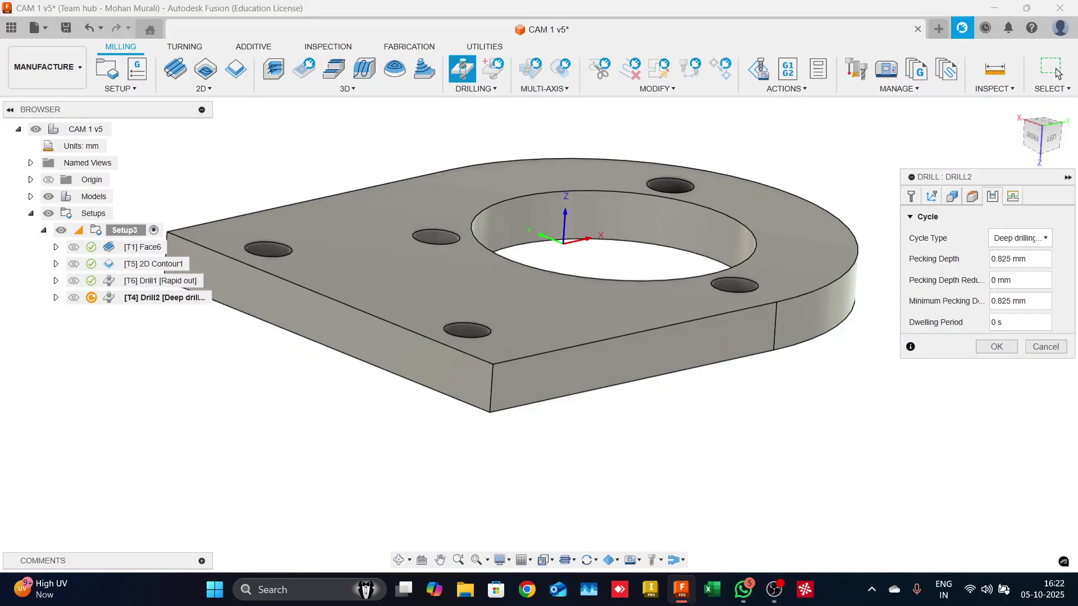
Confirm the Drill2 deep-drilling operation to generate its toolpath, then select Drill2 in Setup3.
click(997, 347)
shift+middle_drag(988, 361, 949, 352)
shift+middle_drag(955, 315, 926, 325)
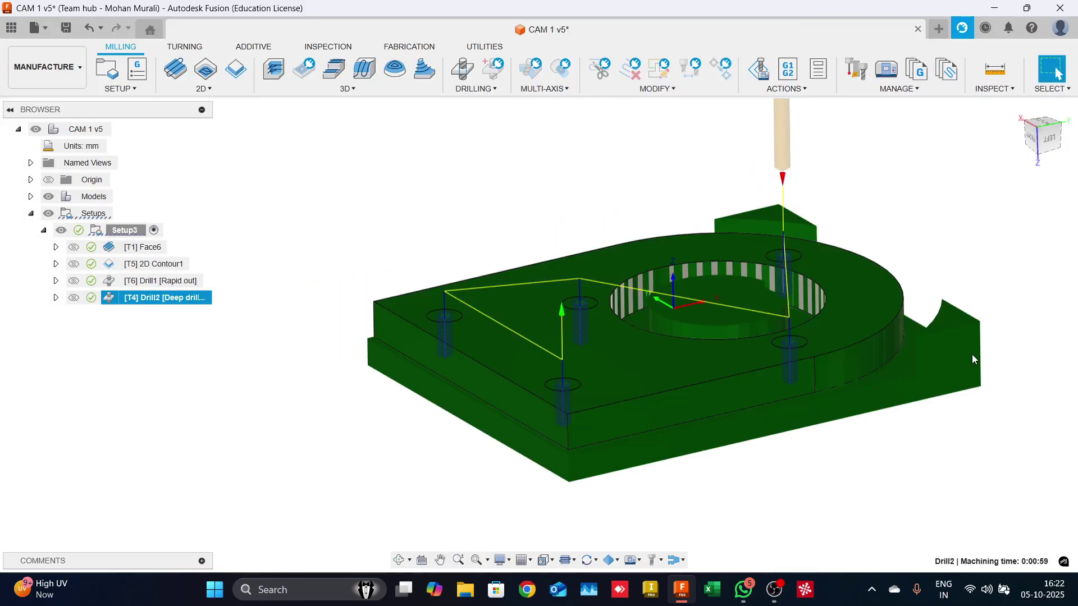
click(163, 332)
click(160, 297)
right_click(160, 298)
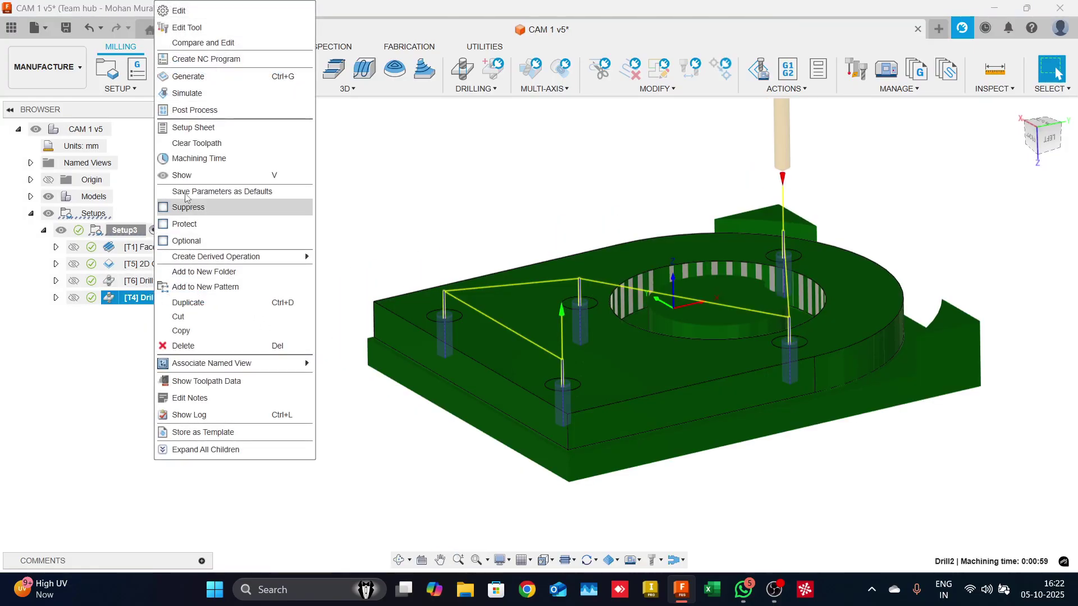
key(Escape)
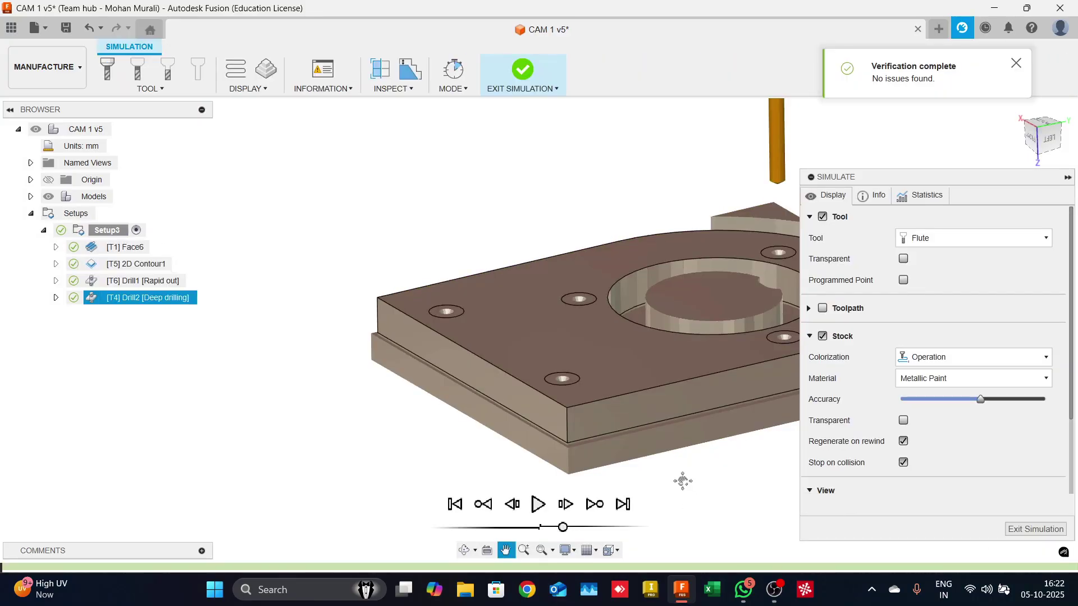
Play the Drill2 simulation at faster speed, watching the 3.3 mm drill bore the four bolt holes.
click(538, 504)
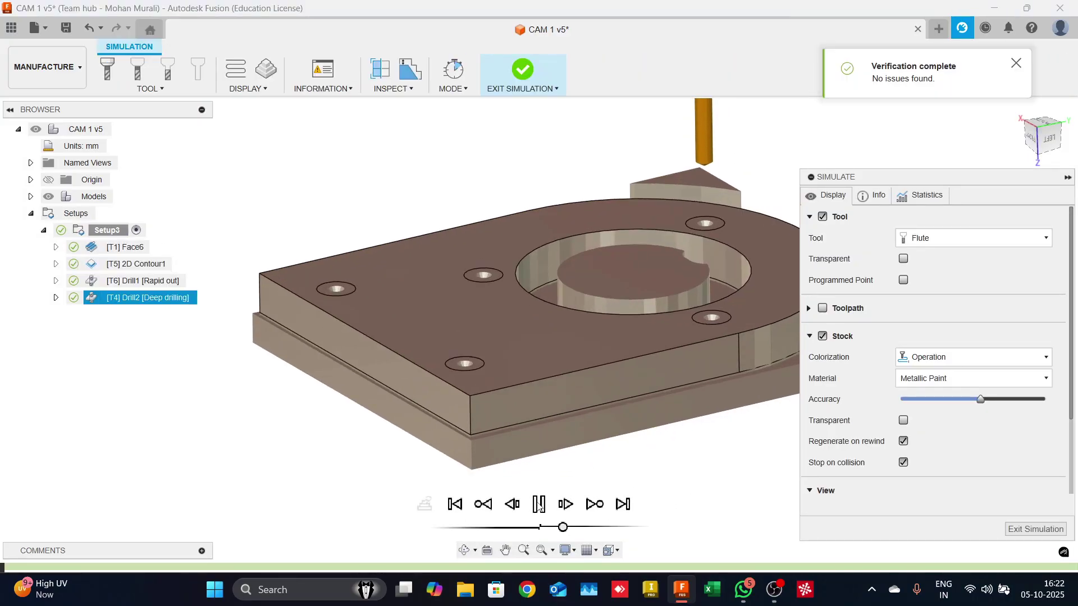
scroll(701, 216, up, 2)
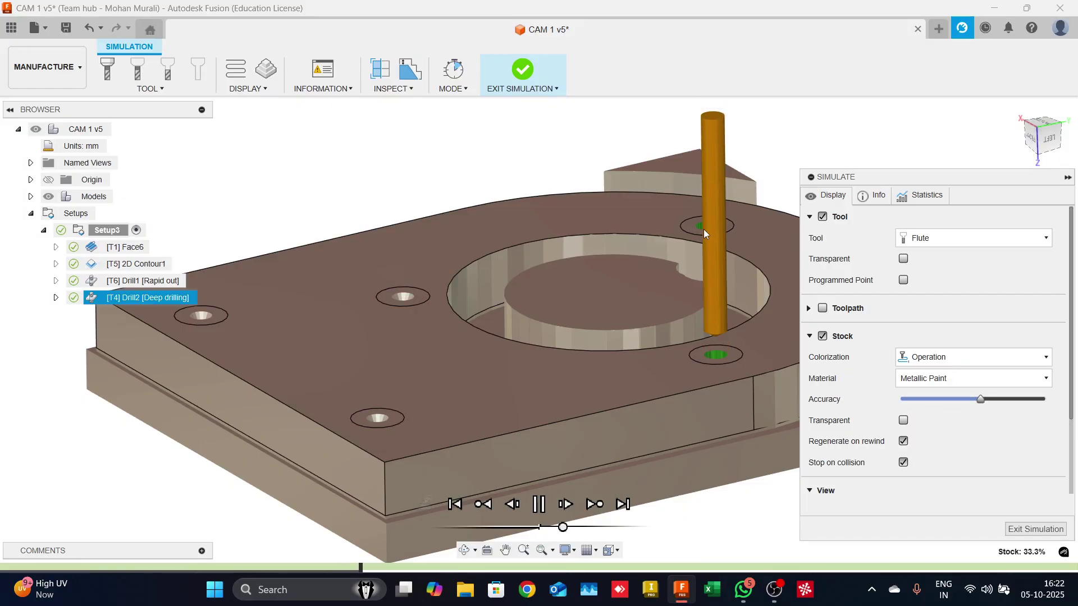
shift+middle_drag(699, 260, 654, 391)
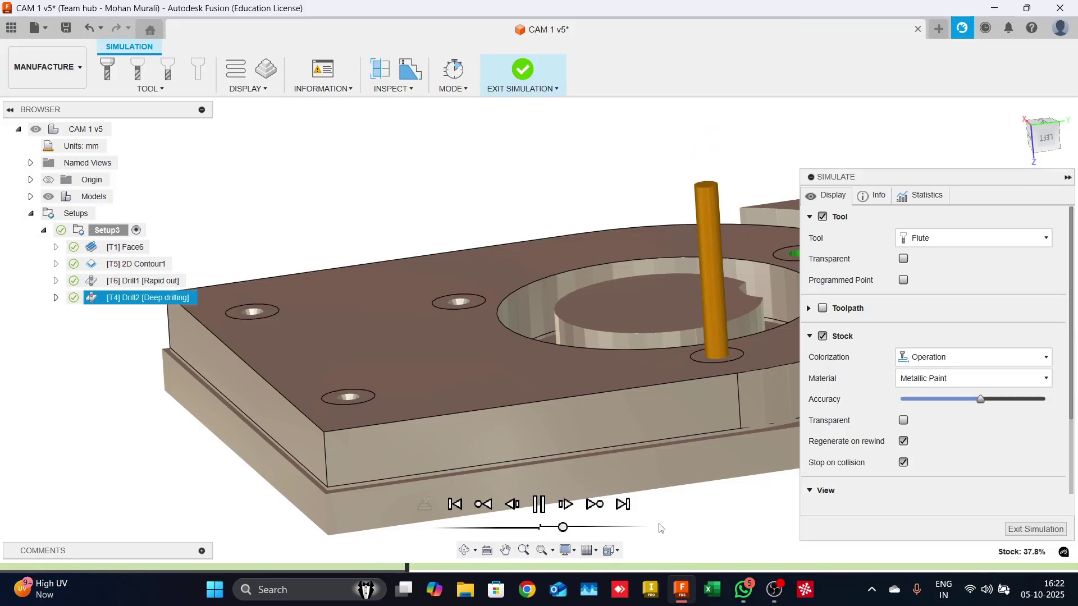
drag(572, 530, 582, 529)
shift+middle_drag(571, 405, 539, 389)
scroll(581, 360, down, 3)
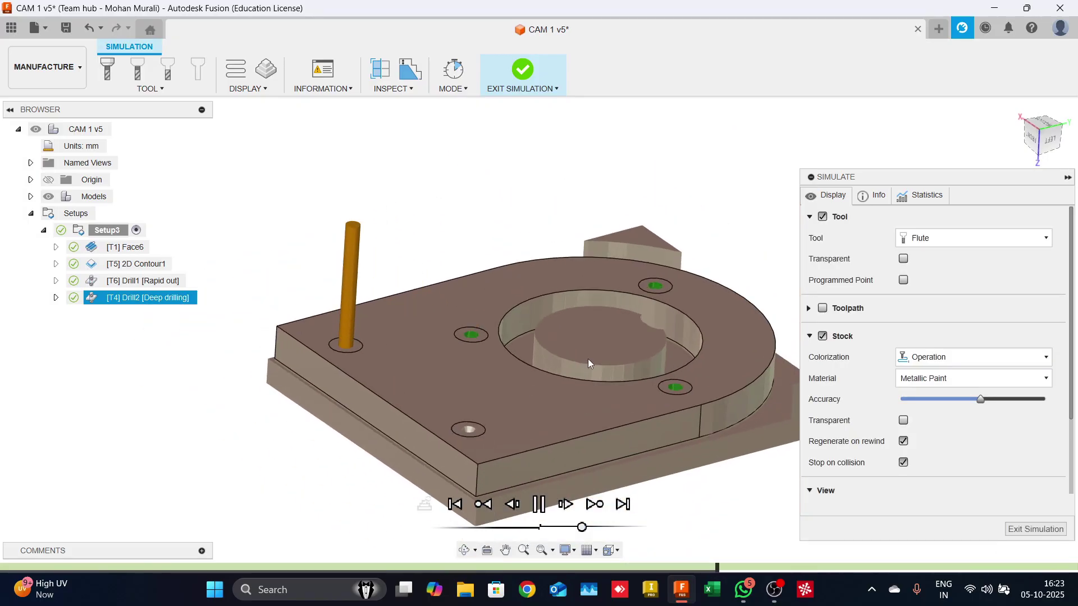